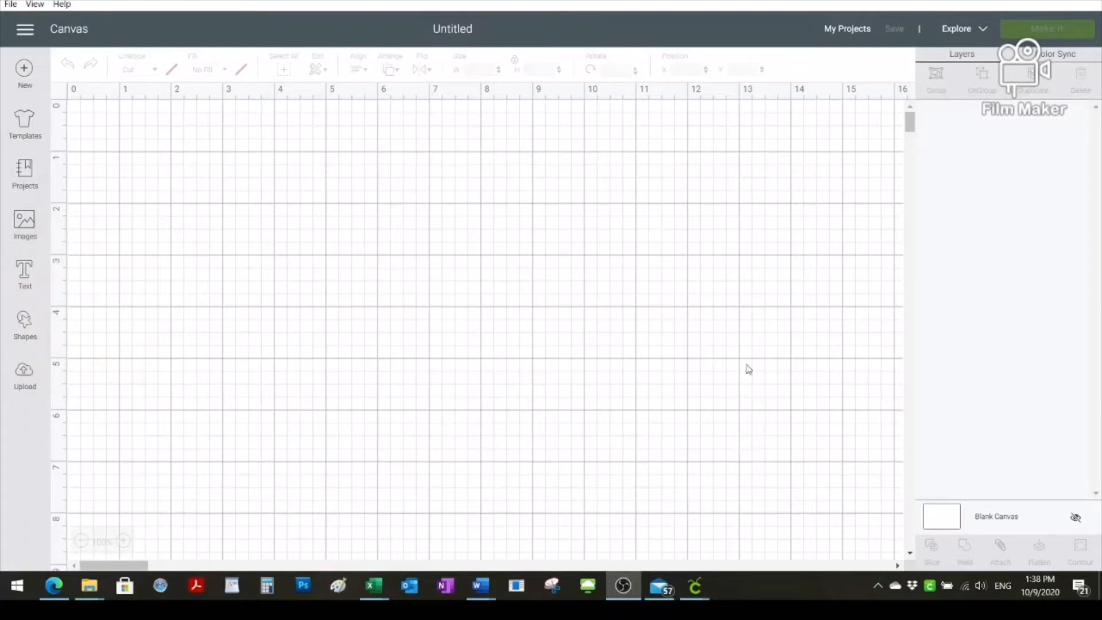
Upload "Mummy 3D layered Art.svg" from the Mummy folder and save it to the uploaded images.
{"action": "left_click", "coordinate": [23, 374]}
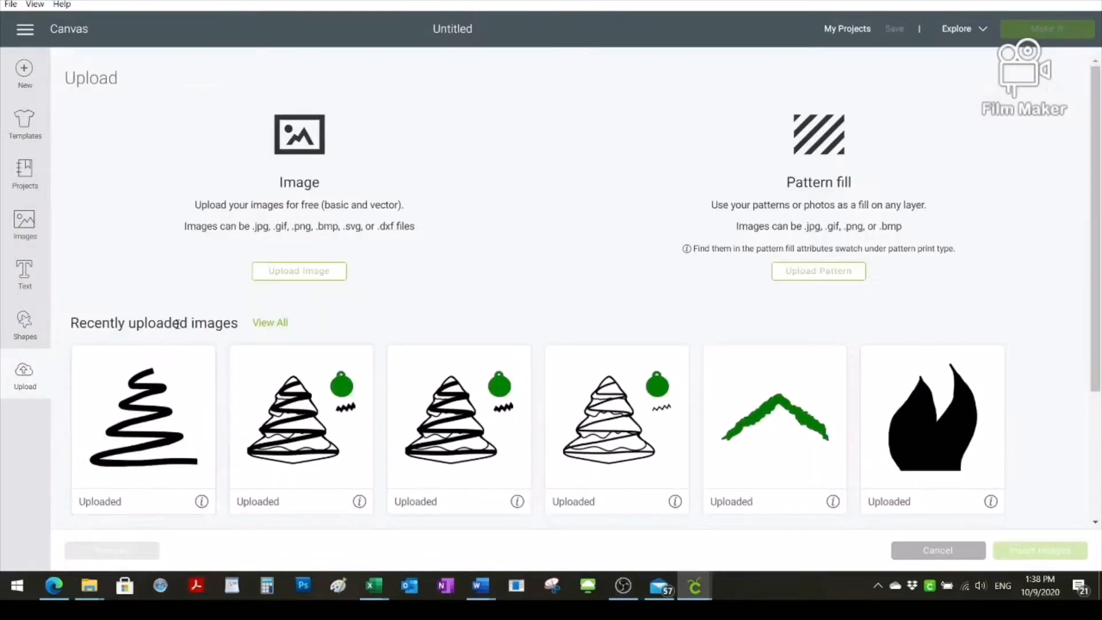
{"action": "left_click", "coordinate": [310, 273]}
{"action": "left_click", "coordinate": [576, 293]}
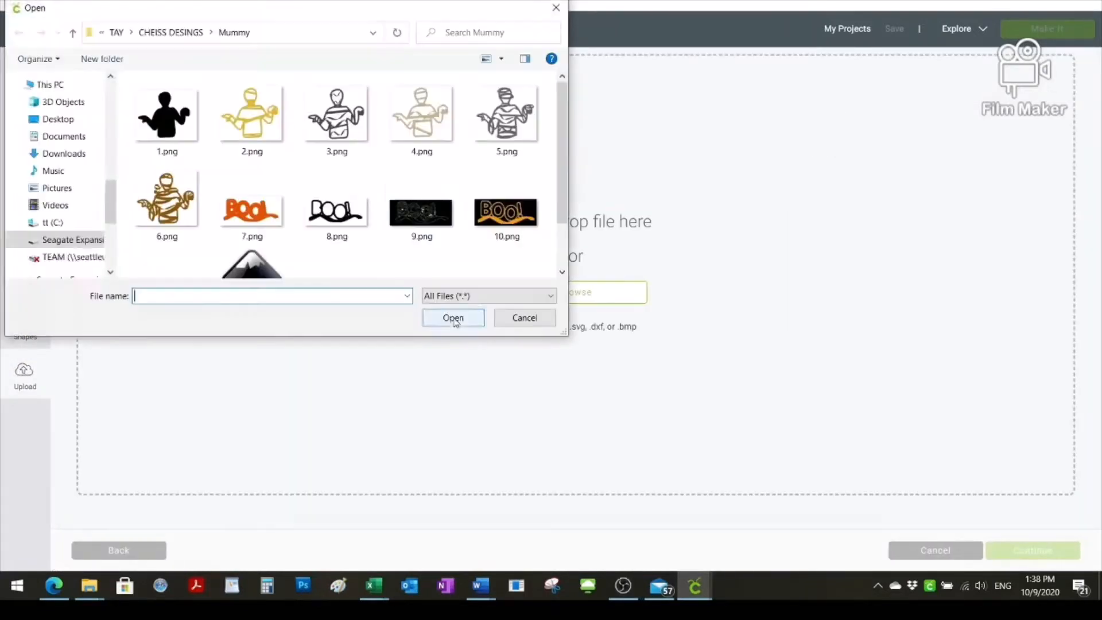
{"action": "scroll", "coordinate": [541, 161], "scroll_direction": "down", "scroll_amount": 2}
{"action": "double_click", "coordinate": [273, 238]}
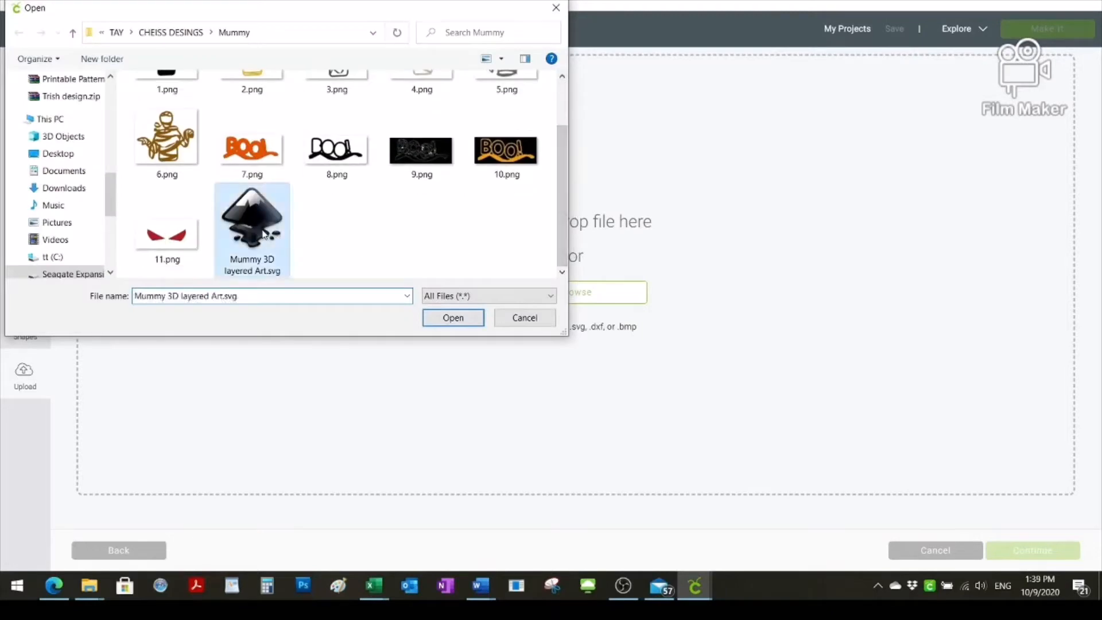
{"action": "left_click", "coordinate": [1011, 551]}
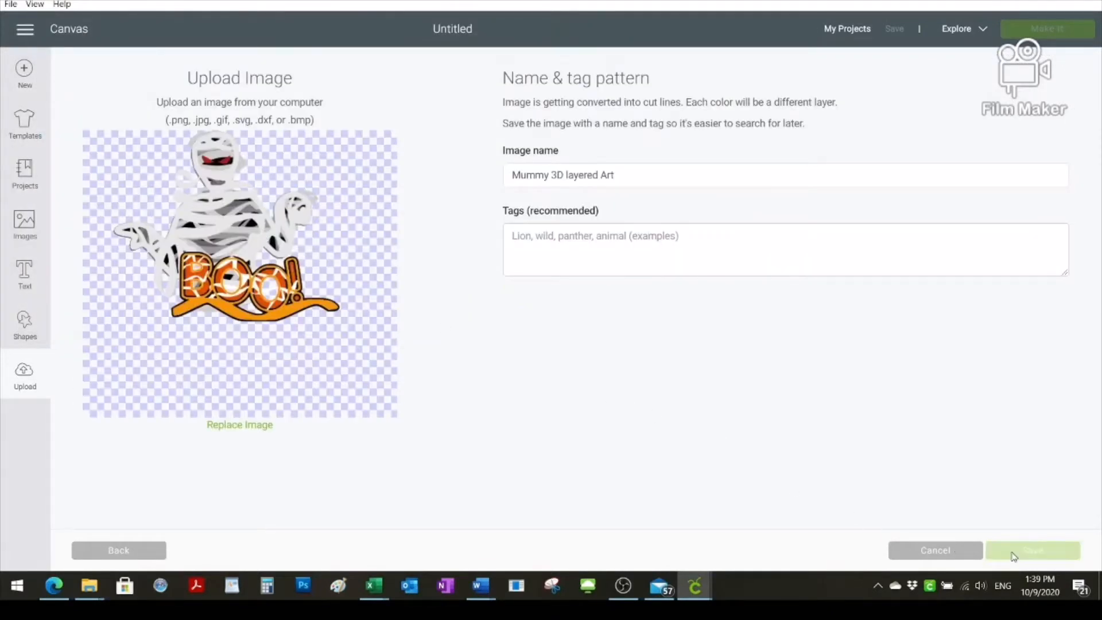
Insert the uploaded mummy image onto the canvas and move it to about X 1.035, Y 0.367.
{"action": "left_click", "coordinate": [133, 389]}
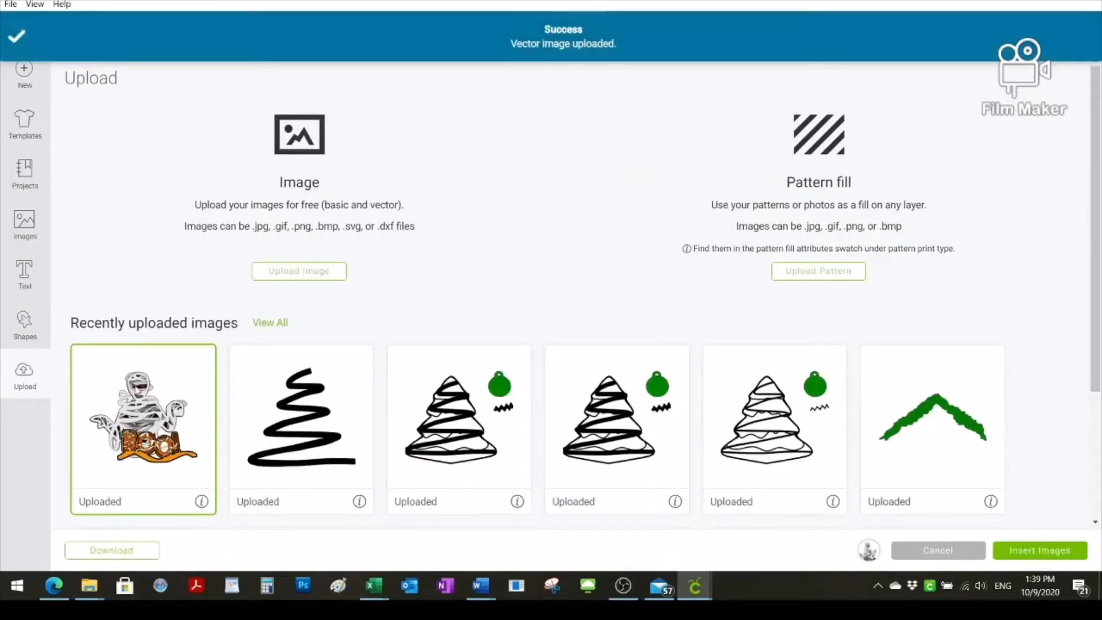
{"action": "left_click", "coordinate": [1052, 552]}
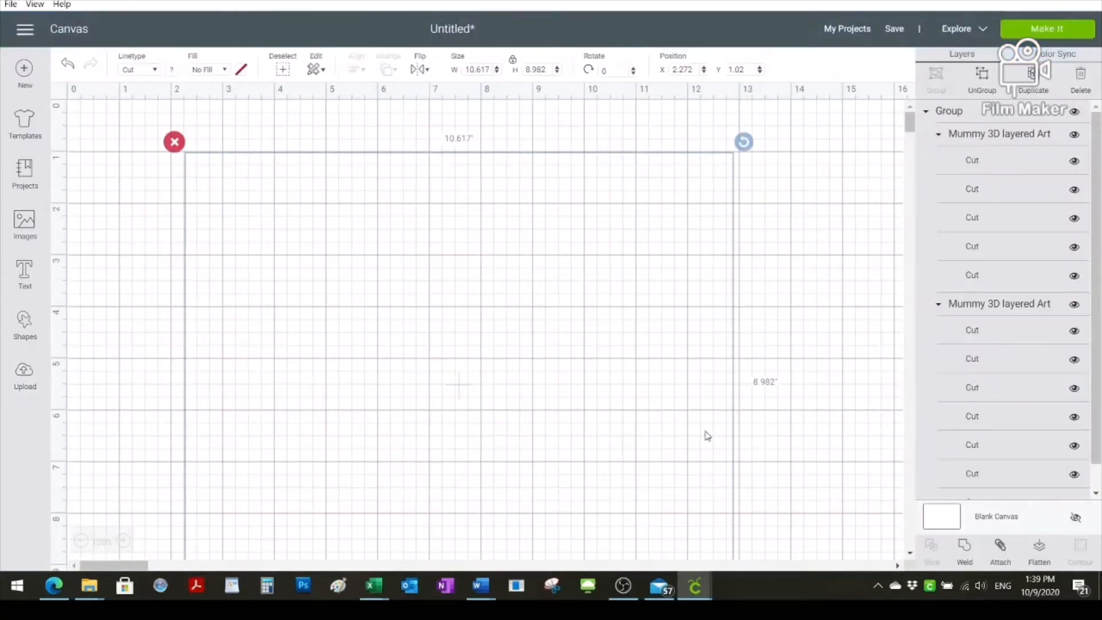
{"action": "left_click_drag", "start_coordinate": [550, 394], "coordinate": [486, 360]}
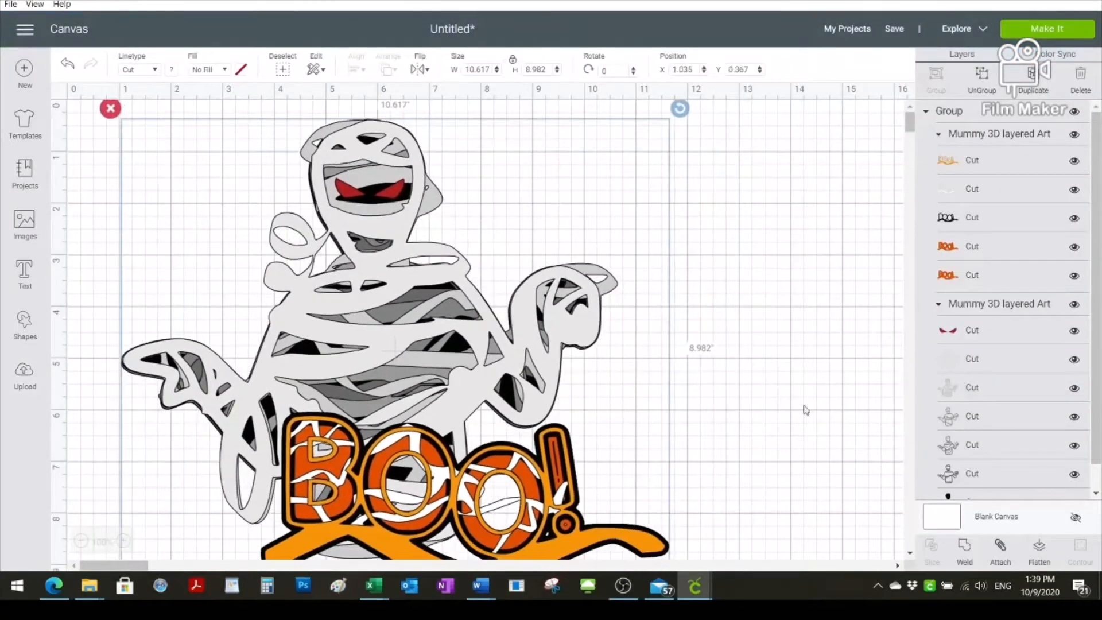
Examine the mummy artwork and its layers, preview the design on the cut mats, and return to the canvas.
{"action": "scroll", "coordinate": [909, 556], "scroll_direction": "down", "scroll_amount": 3}
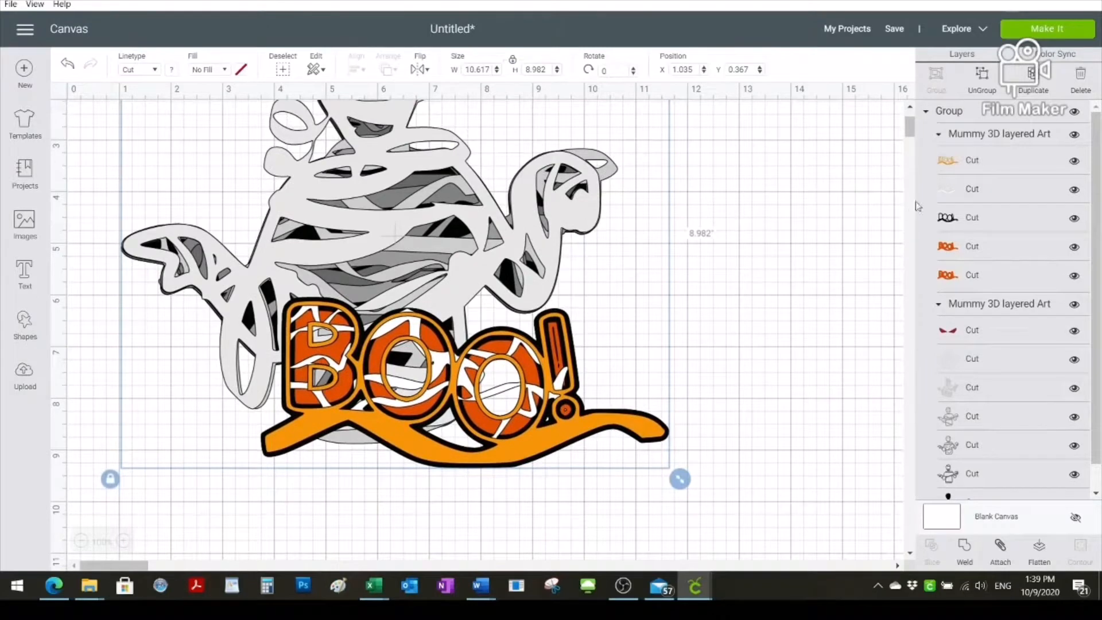
{"action": "scroll", "coordinate": [910, 117], "scroll_direction": "up", "scroll_amount": 3}
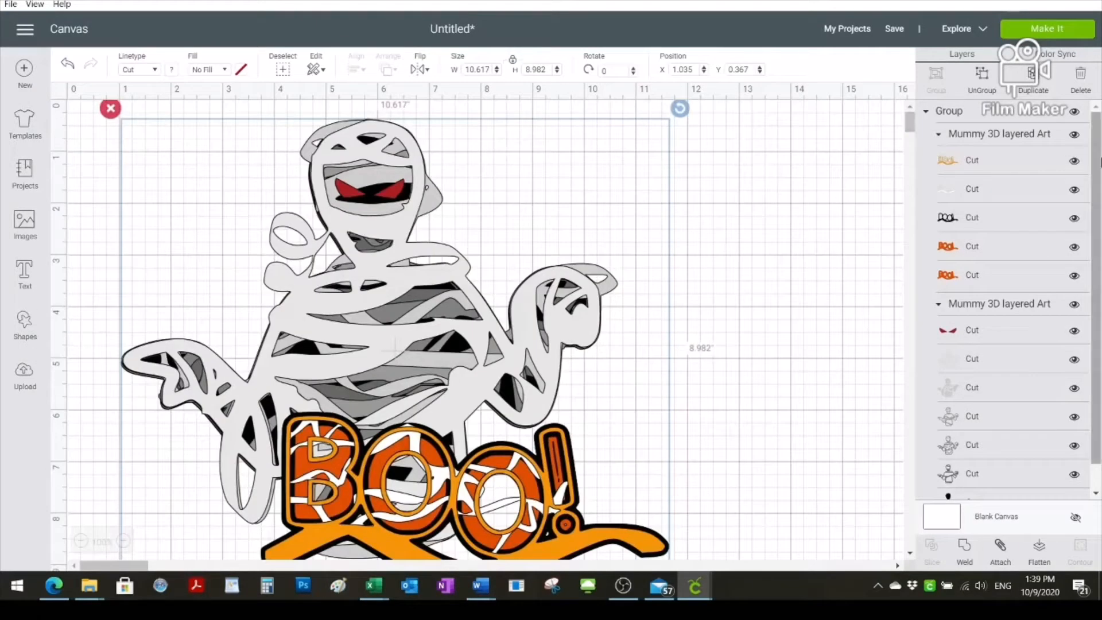
{"action": "scroll", "coordinate": [1046, 333], "scroll_direction": "down", "scroll_amount": 1}
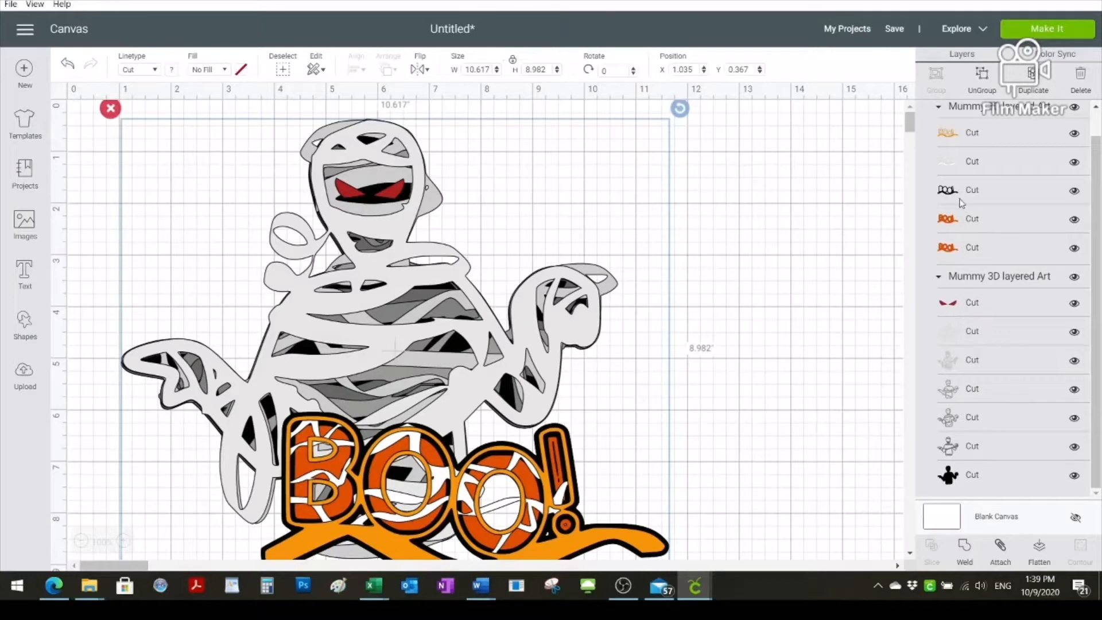
{"action": "scroll", "coordinate": [1066, 154], "scroll_direction": "up", "scroll_amount": 1}
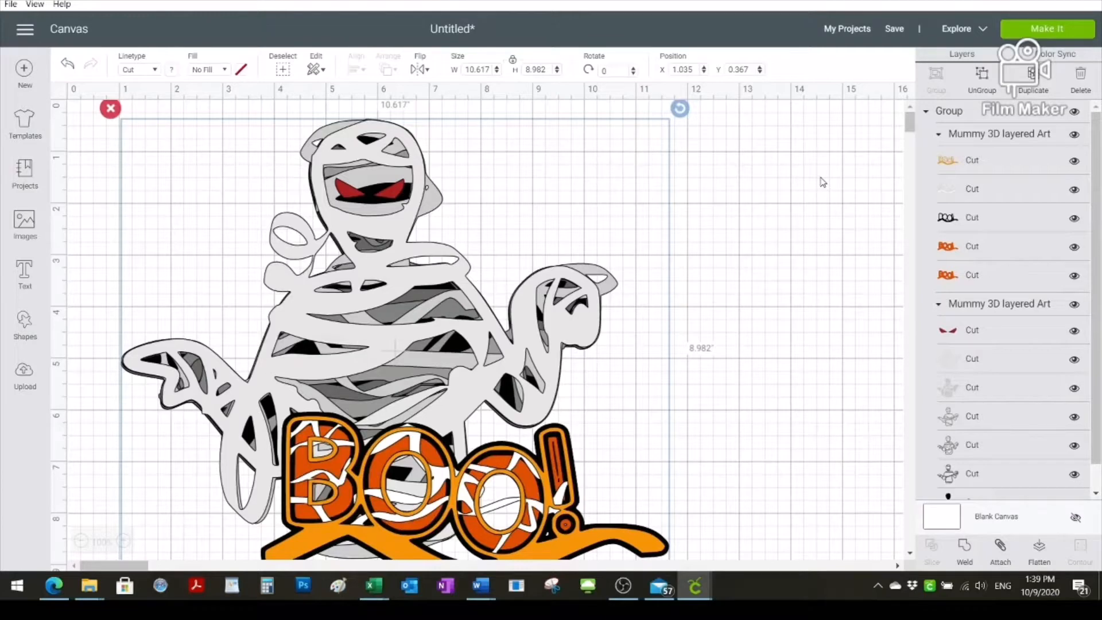
{"action": "left_click", "coordinate": [1013, 33]}
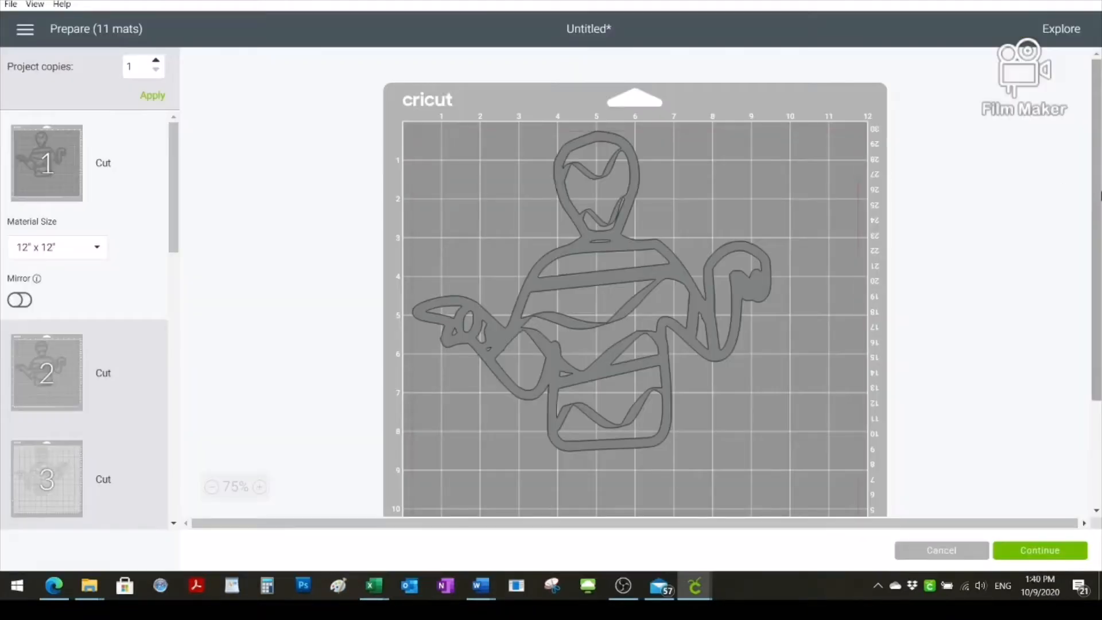
{"action": "mouse_move", "coordinate": [1099, 196]}
{"action": "left_mouse_down"}
{"action": "mouse_move", "coordinate": [1099, 266]}
{"action": "mouse_move", "coordinate": [1097, 181]}
{"action": "left_mouse_up"}
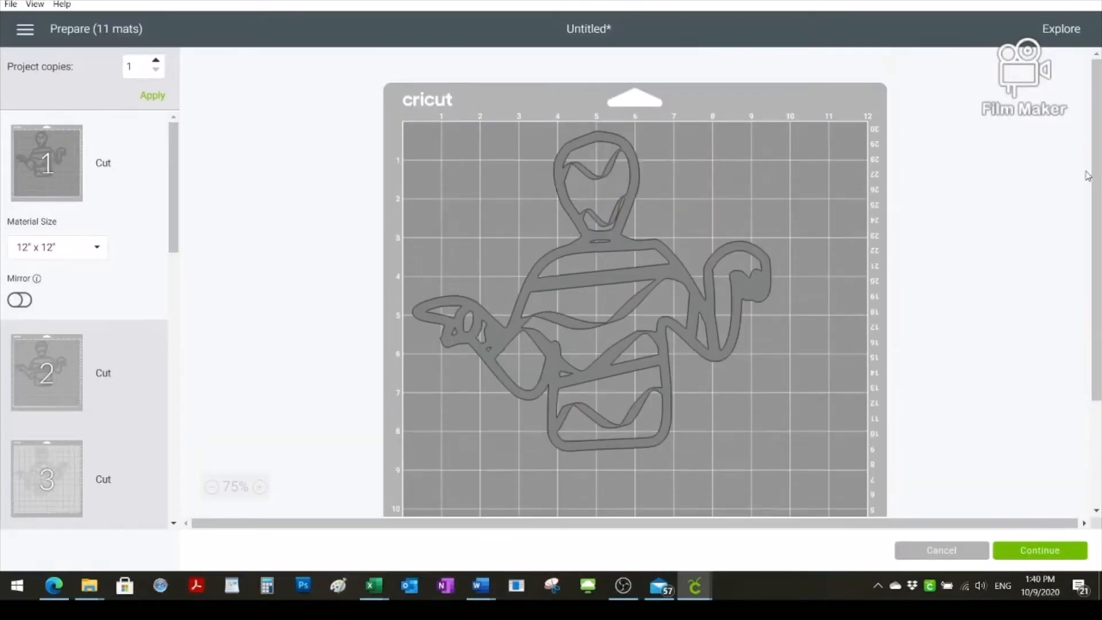
{"action": "left_click", "coordinate": [950, 551]}
Select the grouped mummy design and set its width to 11.5 inches.
{"action": "left_click", "coordinate": [565, 448]}
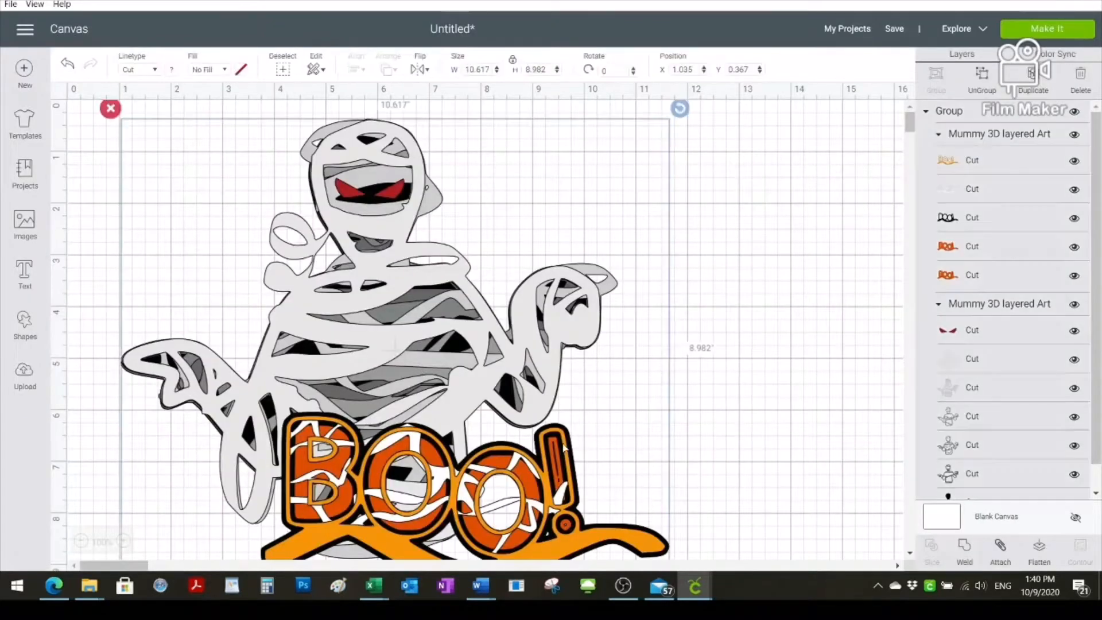
{"action": "left_click", "coordinate": [912, 553]}
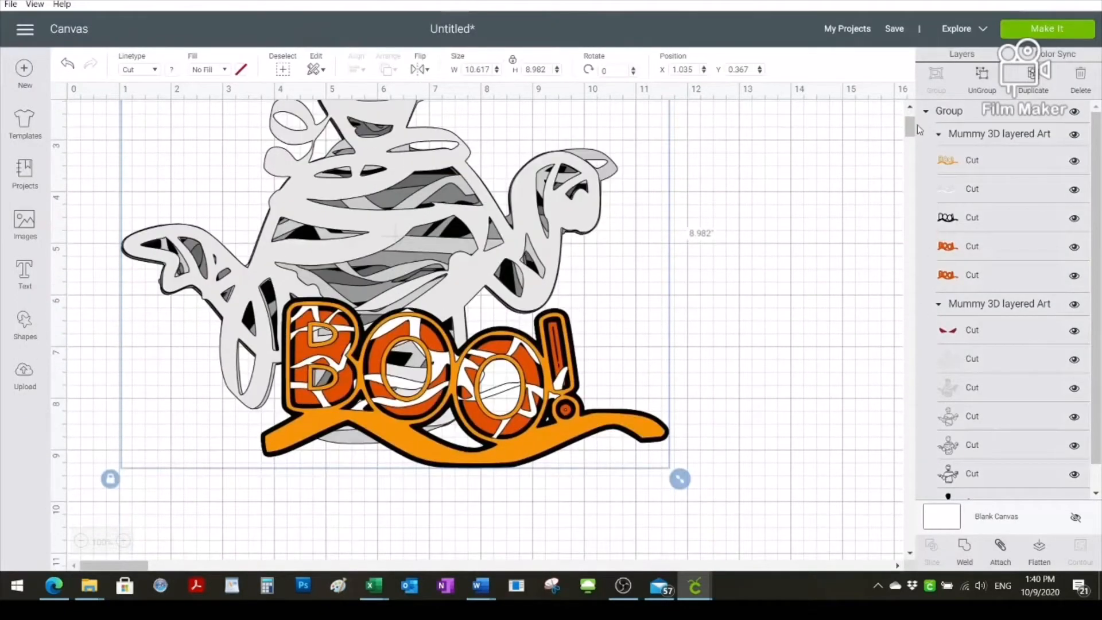
{"action": "left_click", "coordinate": [910, 107]}
{"action": "left_click_drag", "start_coordinate": [490, 70], "coordinate": [456, 71]}
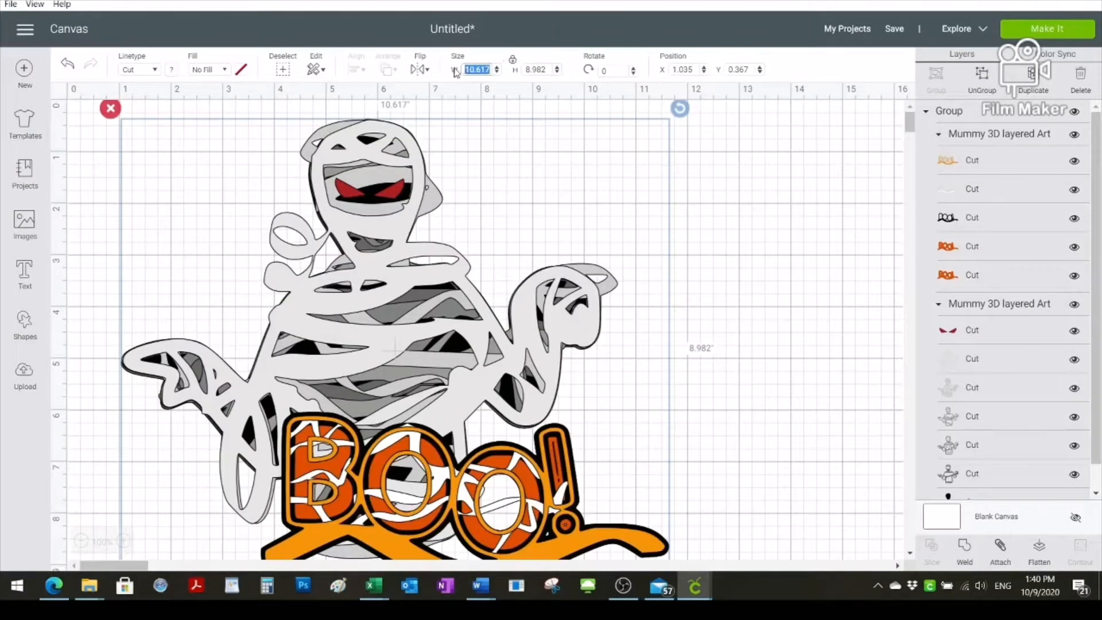
{"action": "key", "text": "Return"}
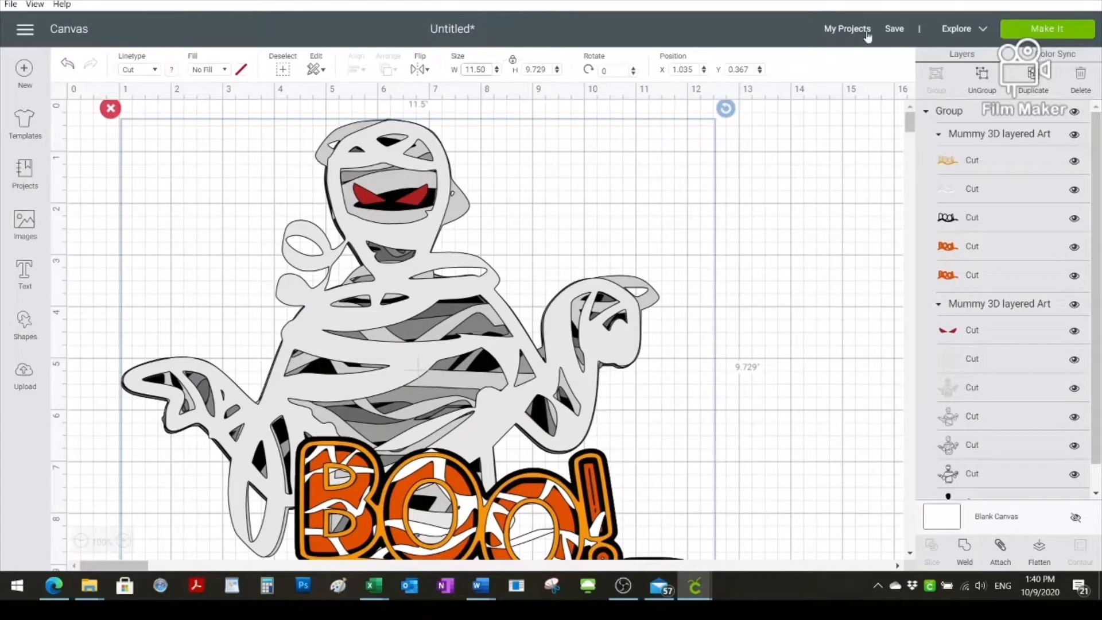
Preview how the 11.5-inch design fits on the cut mats, and return to the canvas.
{"action": "left_click", "coordinate": [1046, 31]}
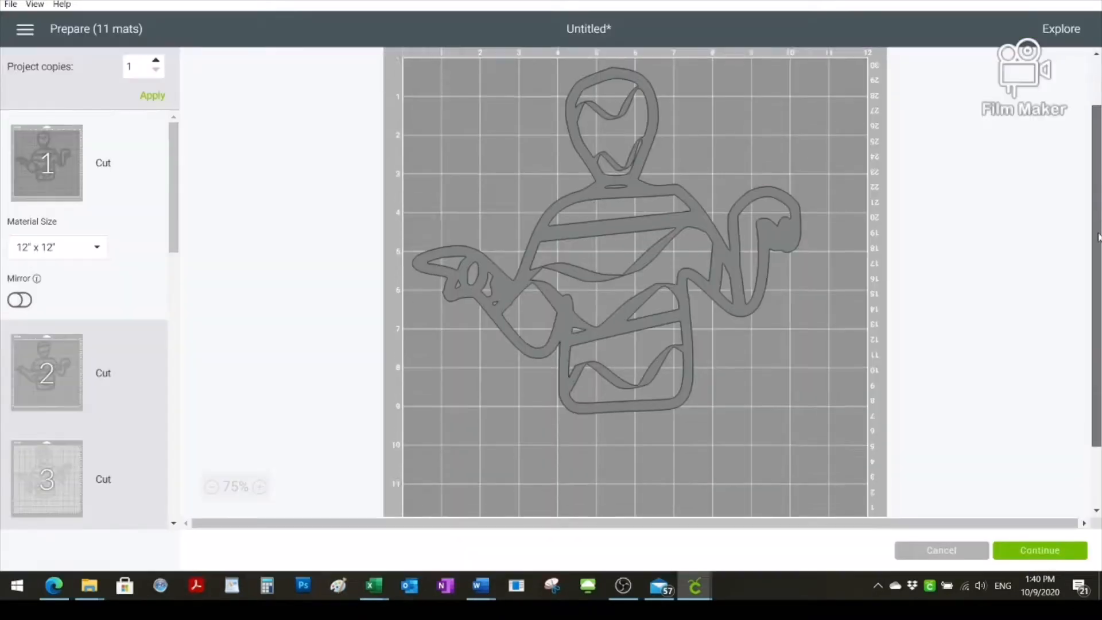
{"action": "scroll", "coordinate": [913, 216], "scroll_direction": "up", "scroll_amount": 4}
{"action": "left_click_drag", "start_coordinate": [175, 206], "coordinate": [211, 207]}
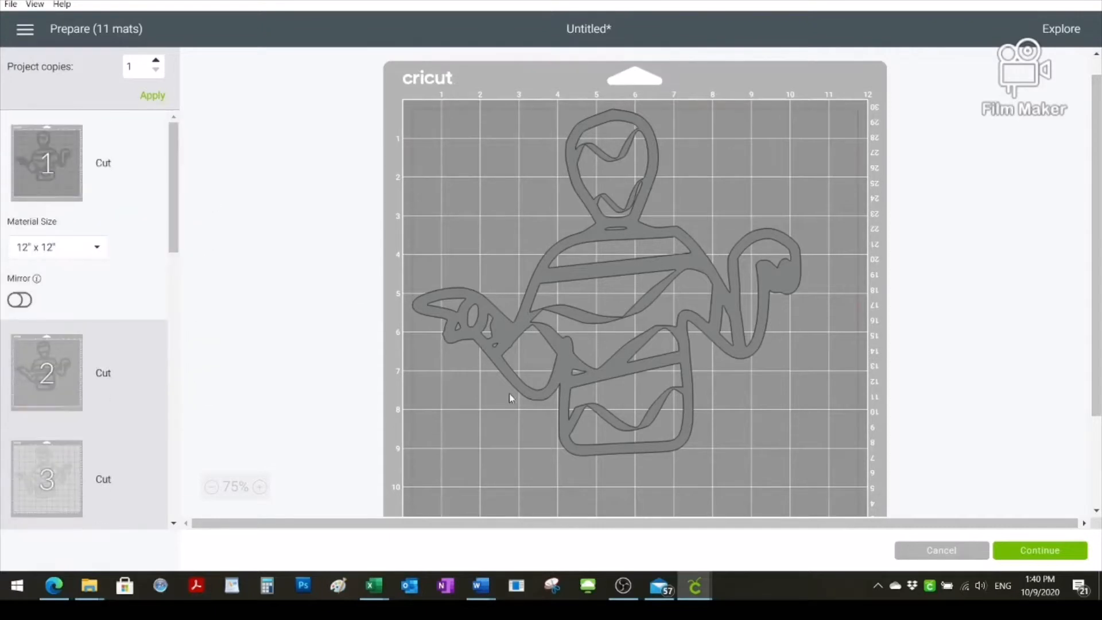
{"action": "left_click", "coordinate": [954, 550]}
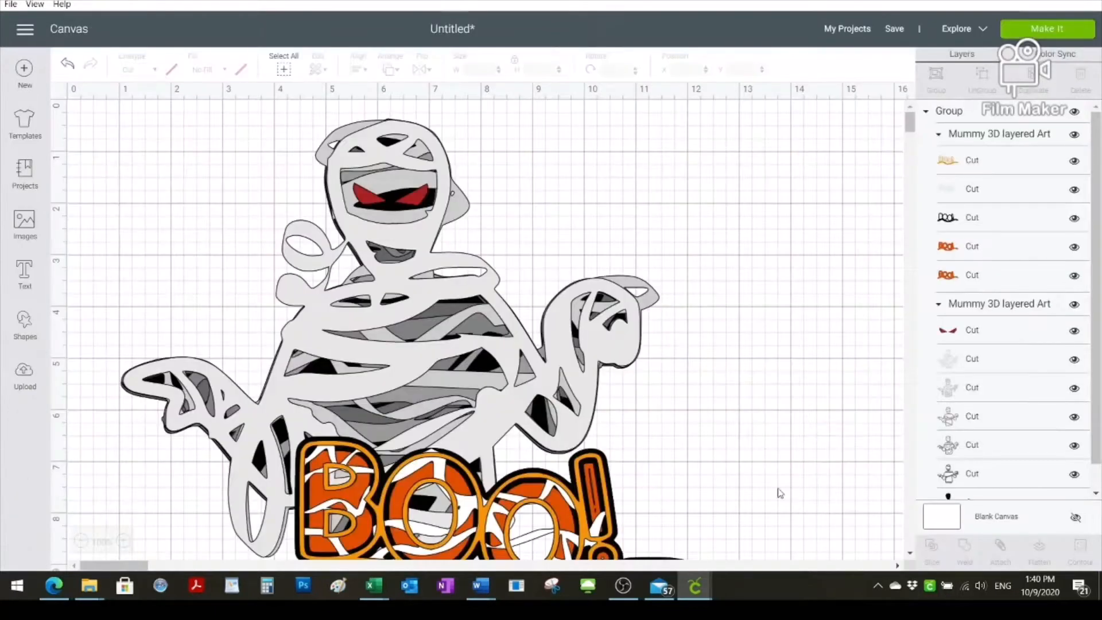
Set the mummy design's width to 13 inches, check whether it fits the cutting mat, and return to the canvas.
{"action": "left_click", "coordinate": [481, 372]}
{"action": "scroll", "coordinate": [1062, 292], "scroll_direction": "down", "scroll_amount": 1}
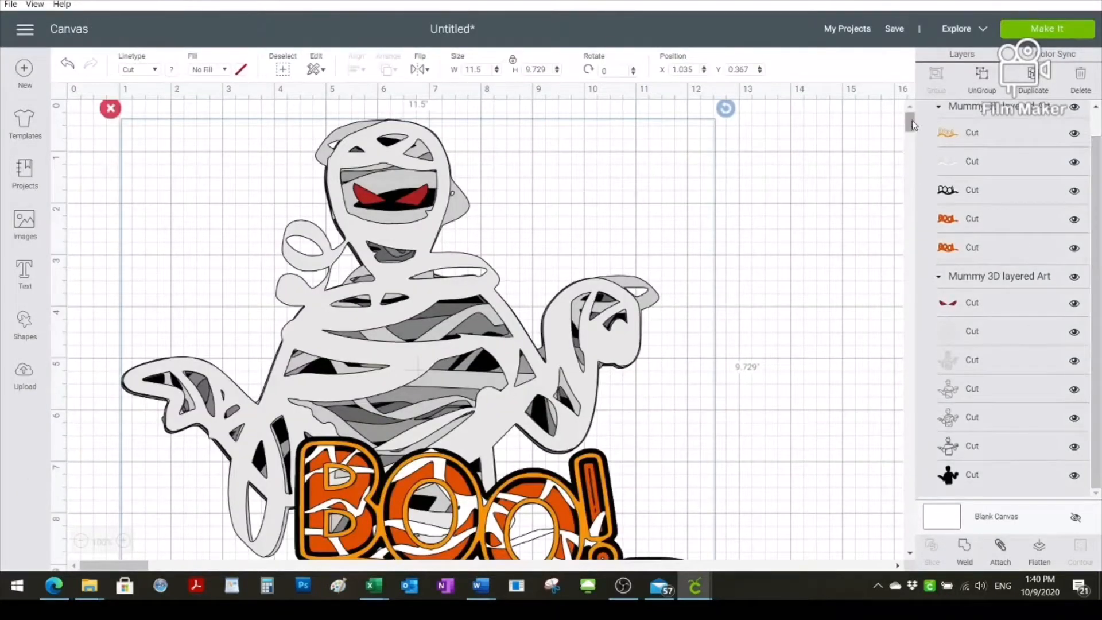
{"action": "left_click_drag", "start_coordinate": [914, 125], "coordinate": [912, 122]}
{"action": "key", "text": "Return"}
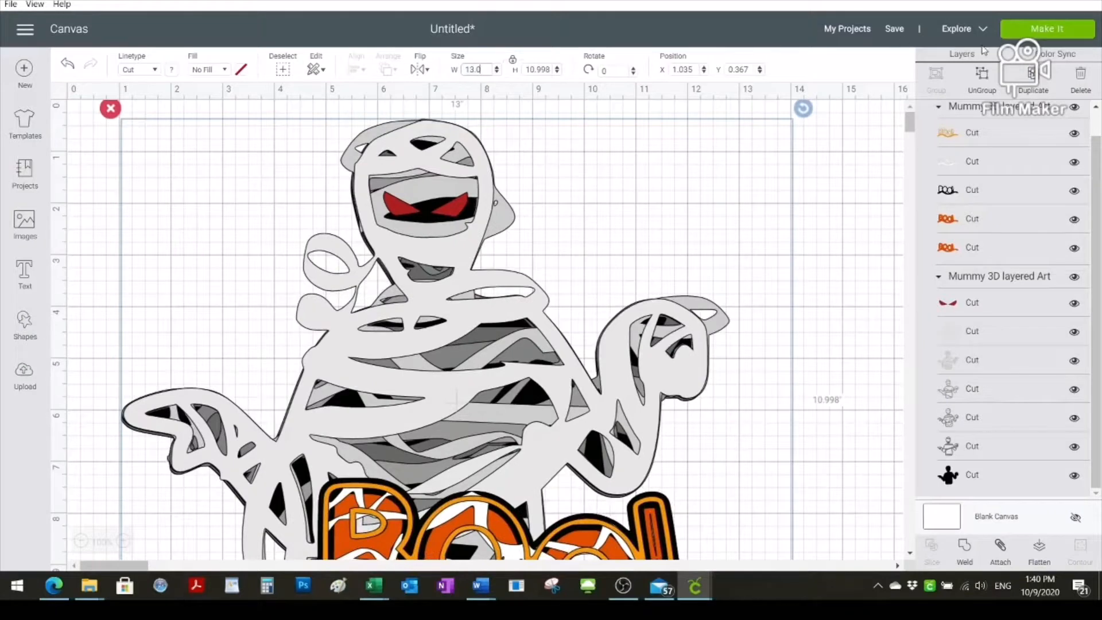
{"action": "left_click", "coordinate": [1043, 28]}
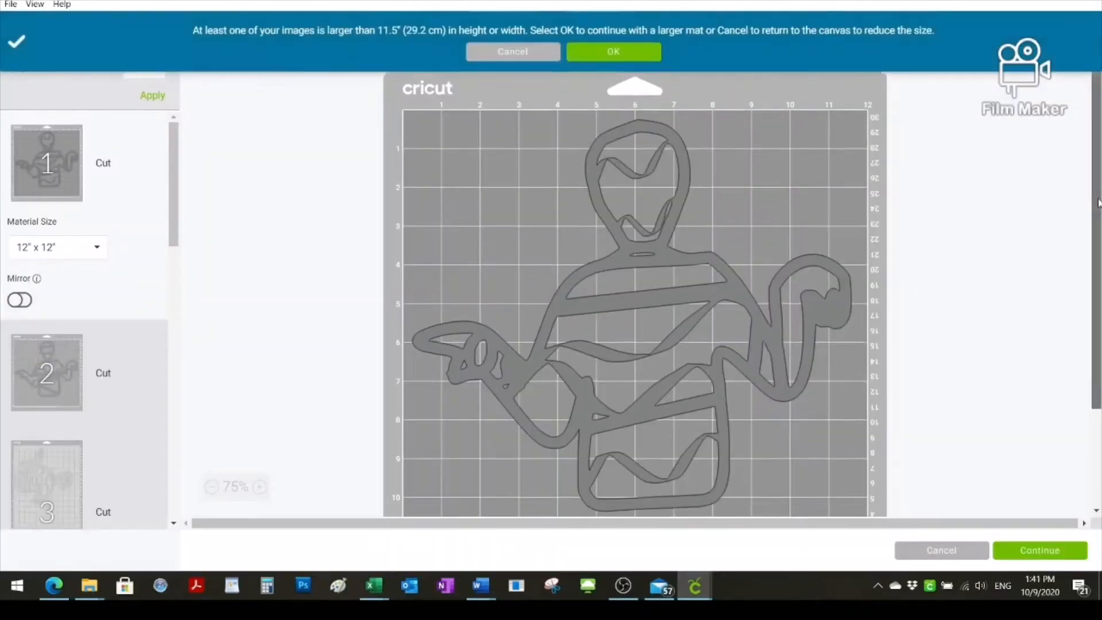
{"action": "left_click", "coordinate": [510, 55]}
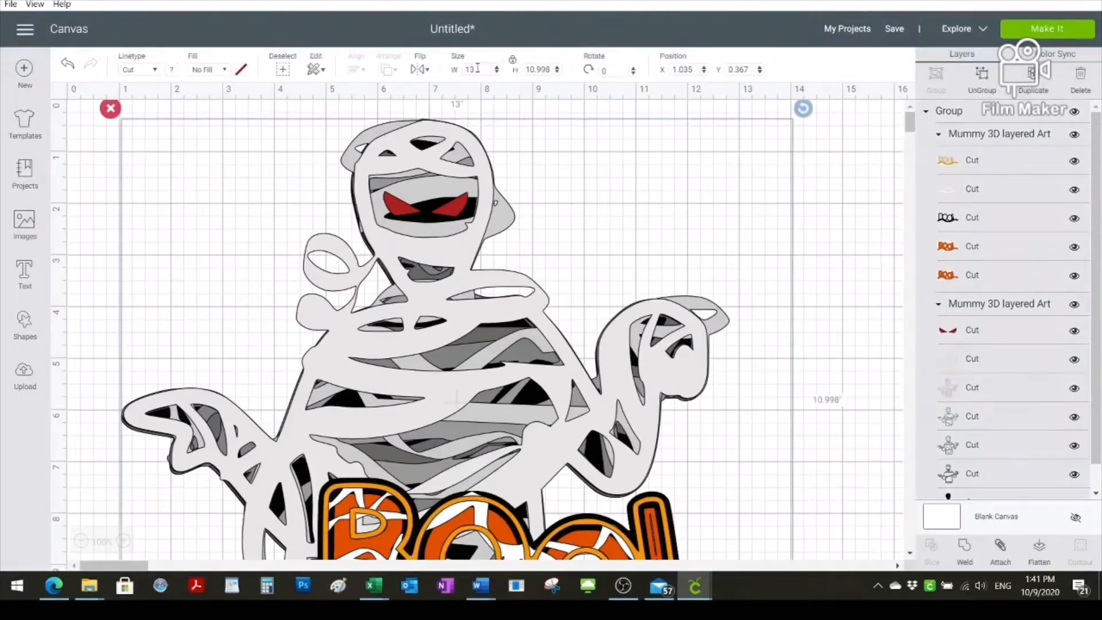
Set the mummy design's width to 12 inches, check its fit on the cut mats, and return to the canvas.
{"action": "double_click", "coordinate": [477, 68]}
{"action": "type", "text": "12.0"}
{"action": "key", "text": "Return"}
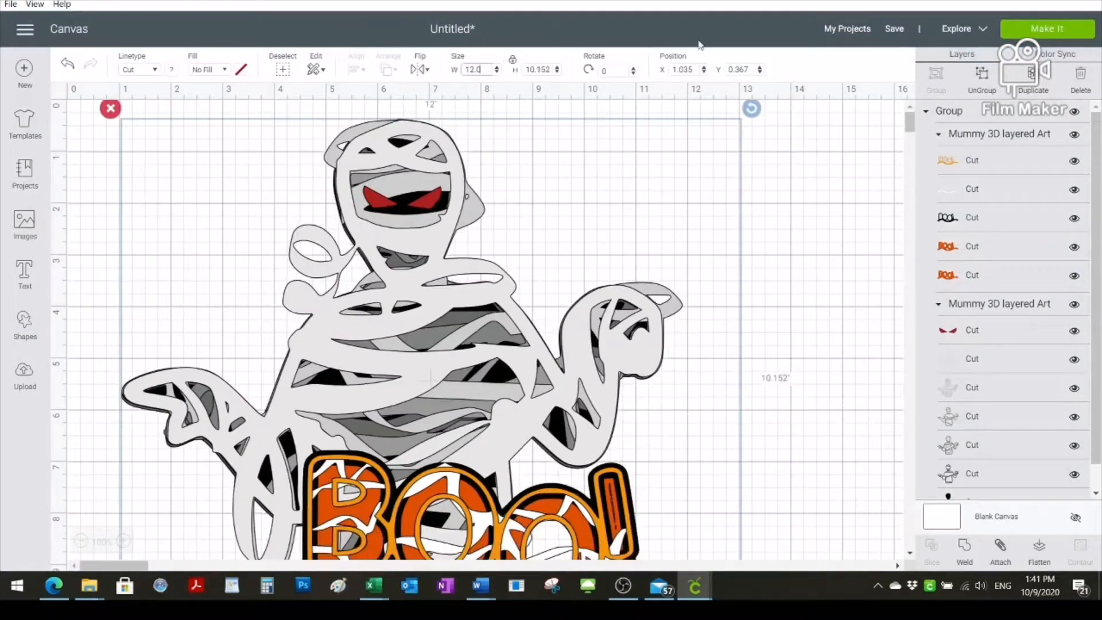
{"action": "left_click", "coordinate": [1062, 30]}
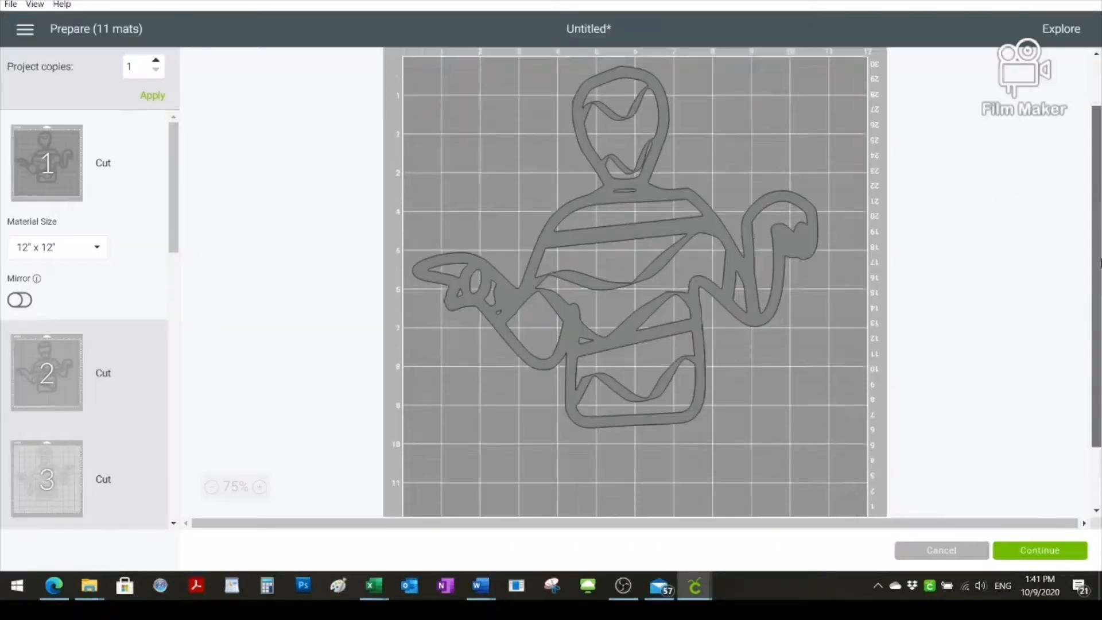
{"action": "left_click", "coordinate": [956, 551]}
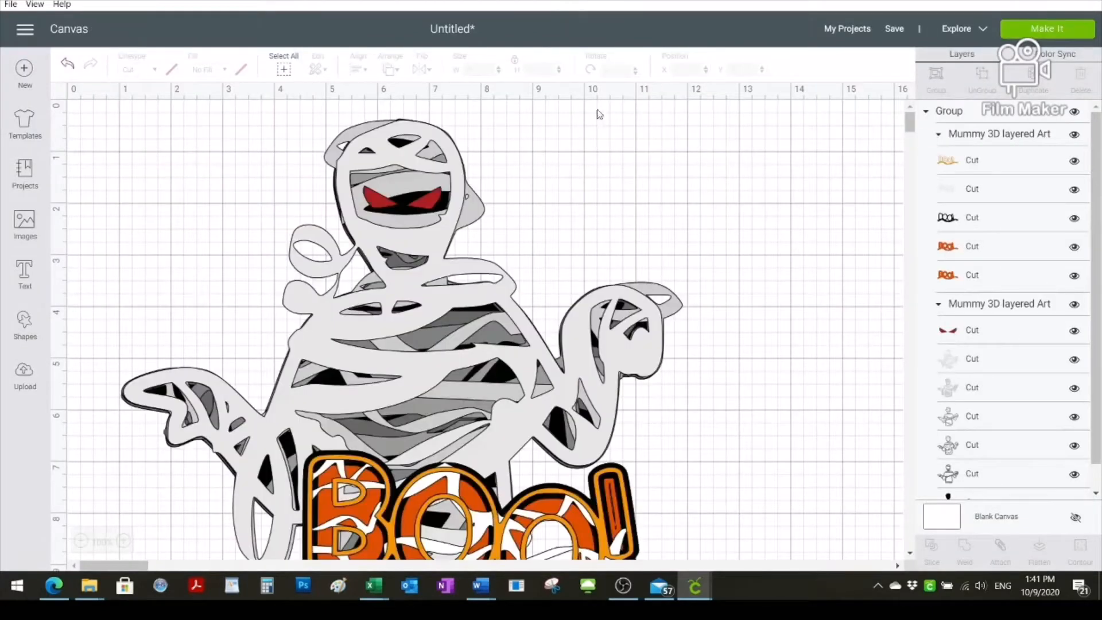
Select the grouped mummy design and set its width to 12.5 inches.
{"action": "left_click", "coordinate": [515, 152]}
{"action": "left_click_drag", "start_coordinate": [485, 69], "coordinate": [430, 73]}
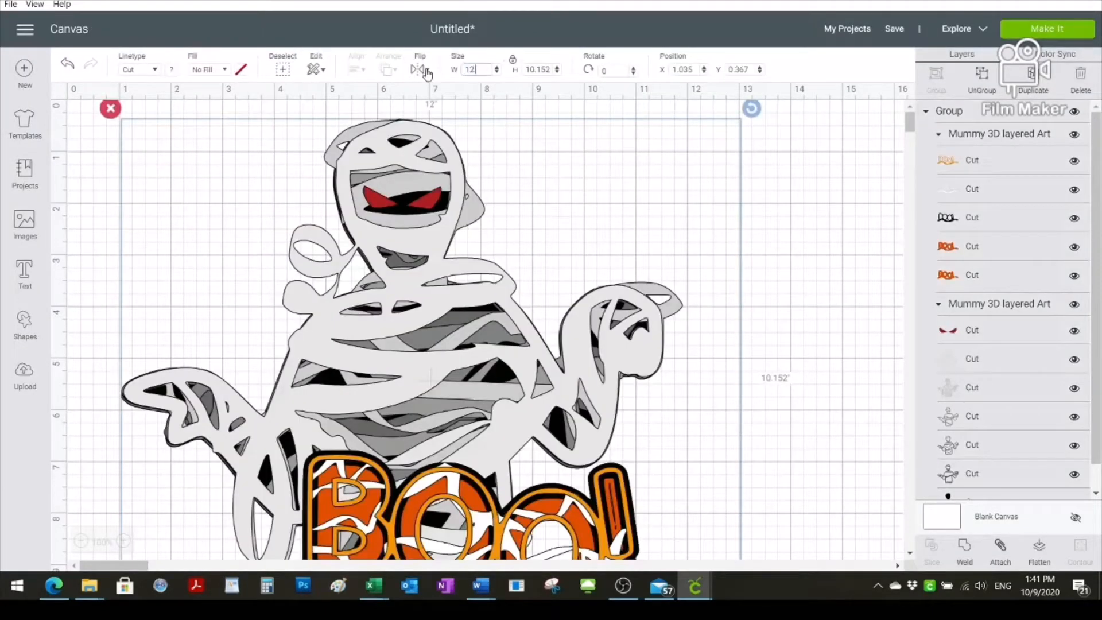
{"action": "type", "text": "12.50"}
{"action": "key", "text": "Return"}
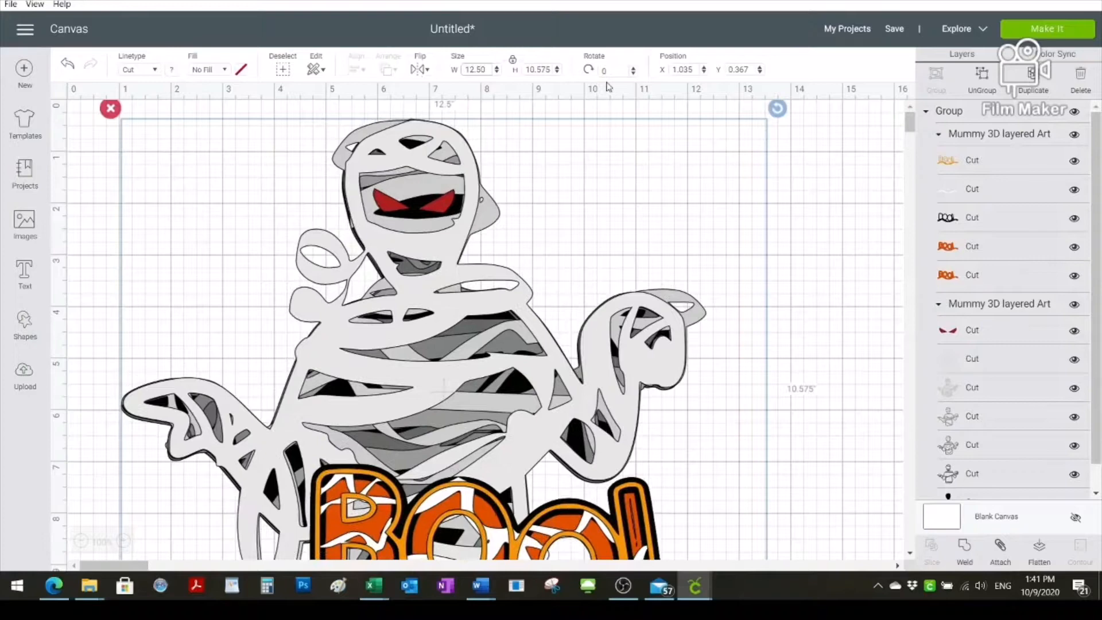
Preview the 12.5-inch design on the cut mats, inspect individual mats, and return to the canvas.
{"action": "left_click", "coordinate": [1036, 34]}
{"action": "scroll", "coordinate": [1086, 271], "scroll_direction": "down", "scroll_amount": 1}
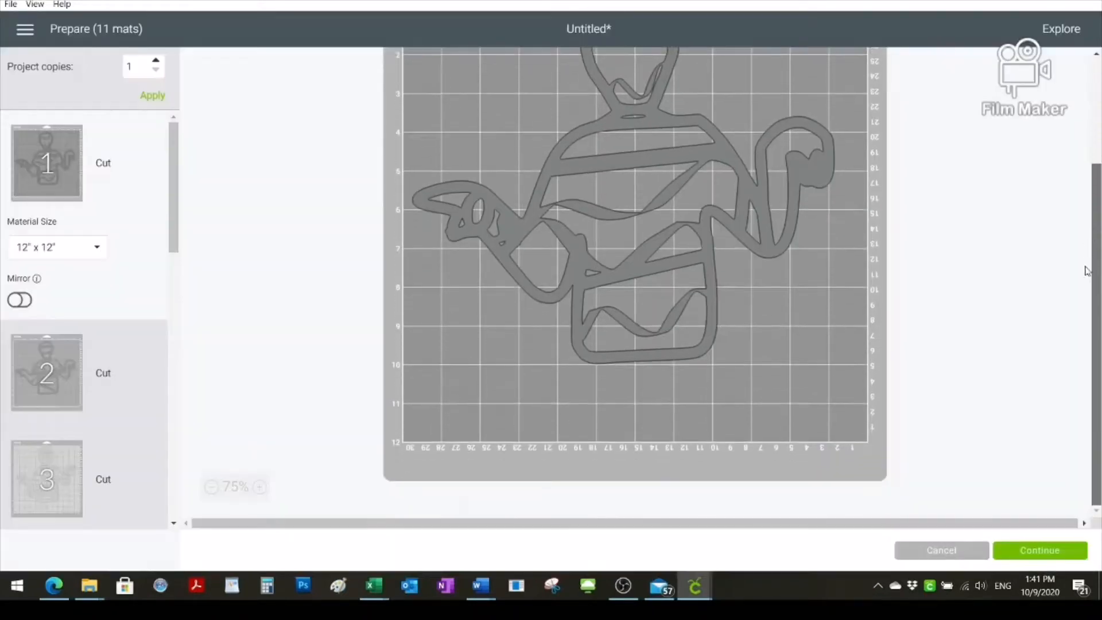
{"action": "left_click_drag", "start_coordinate": [172, 202], "coordinate": [170, 248]}
{"action": "left_click", "coordinate": [74, 261]}
{"action": "left_click", "coordinate": [56, 395]}
{"action": "left_click", "coordinate": [959, 551]}
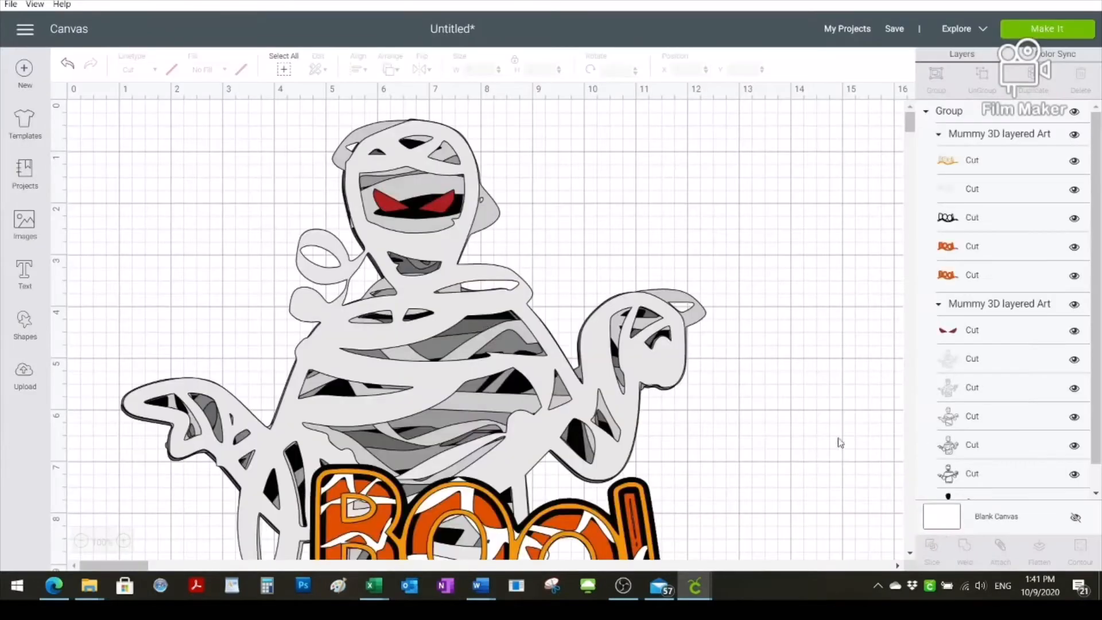
Set the mummy design's width to 12.75 inches, check its fit across the cut mats, and return to the canvas.
{"action": "left_click", "coordinate": [406, 305]}
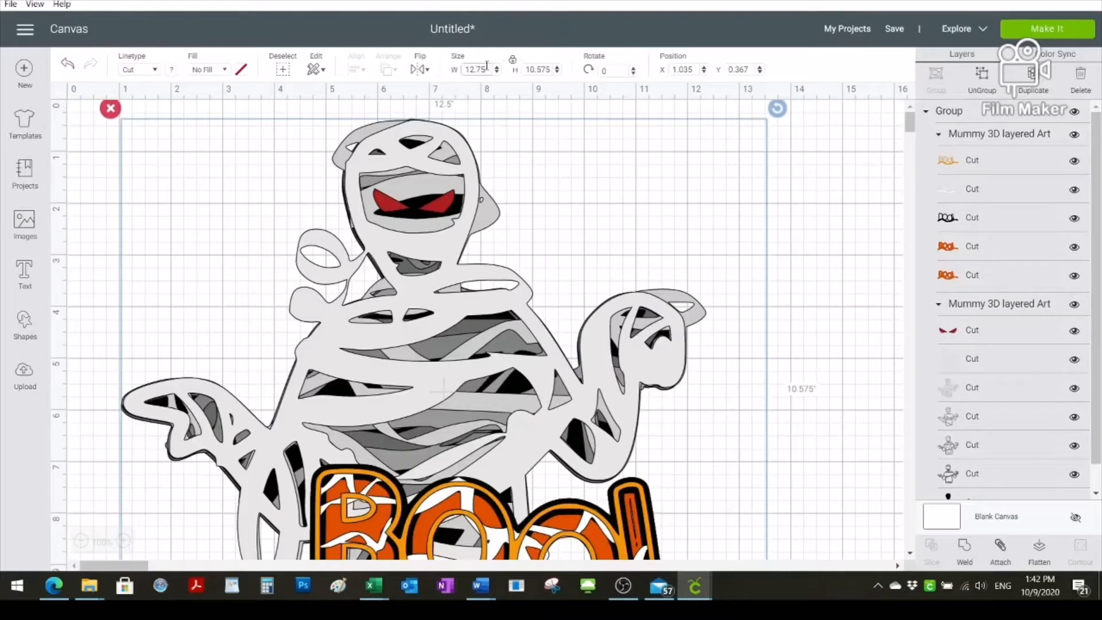
{"action": "key", "text": "Return"}
{"action": "left_click", "coordinate": [1046, 28]}
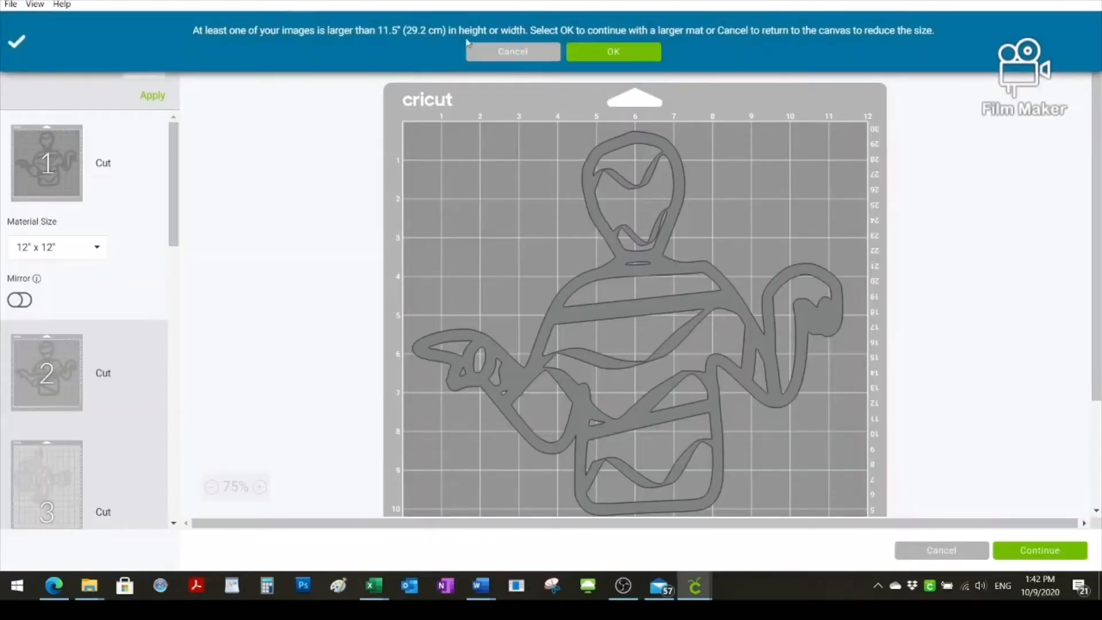
{"action": "scroll", "coordinate": [163, 422], "scroll_direction": "down", "scroll_amount": 10}
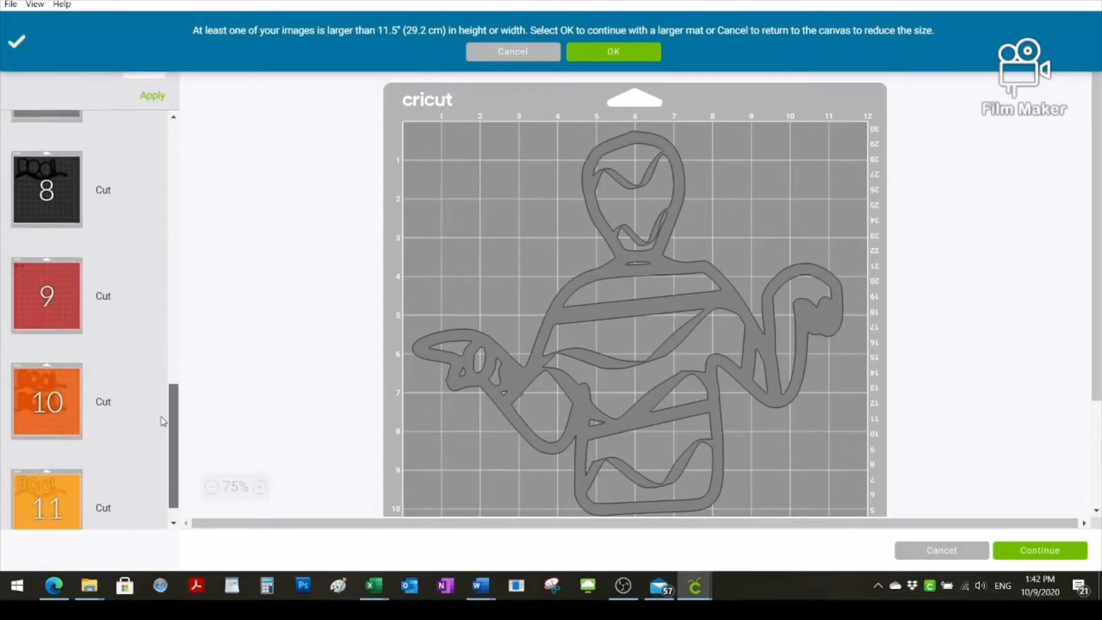
{"action": "scroll", "coordinate": [164, 422], "scroll_direction": "up", "scroll_amount": 5}
{"action": "left_click", "coordinate": [511, 53]}
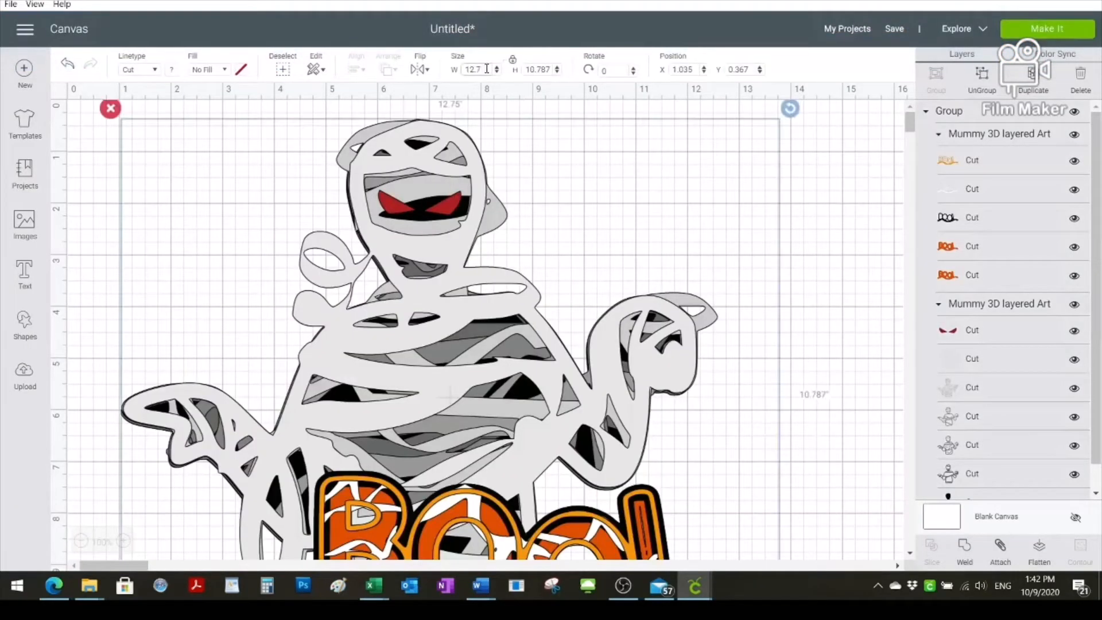
Set the grouped design's width to 12.5 inches and ungroup it into the mummy figure and the BOO! lettering.
{"action": "key", "text": "Return"}
{"action": "left_click", "coordinate": [792, 179]}
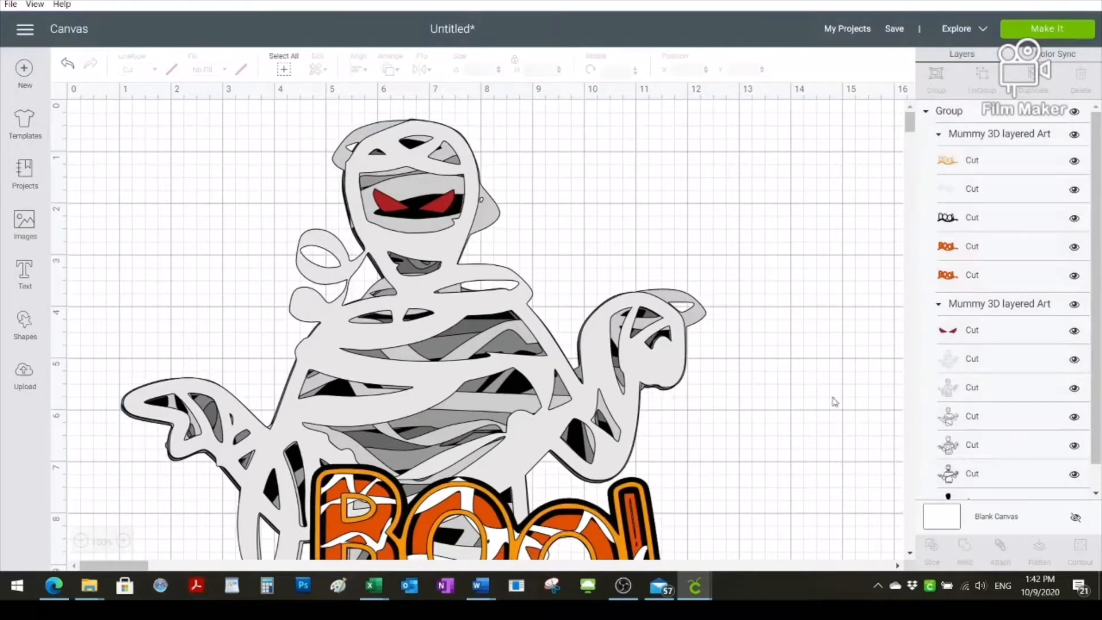
{"action": "scroll", "coordinate": [907, 556], "scroll_direction": "down", "scroll_amount": 5}
{"action": "left_click", "coordinate": [751, 396]}
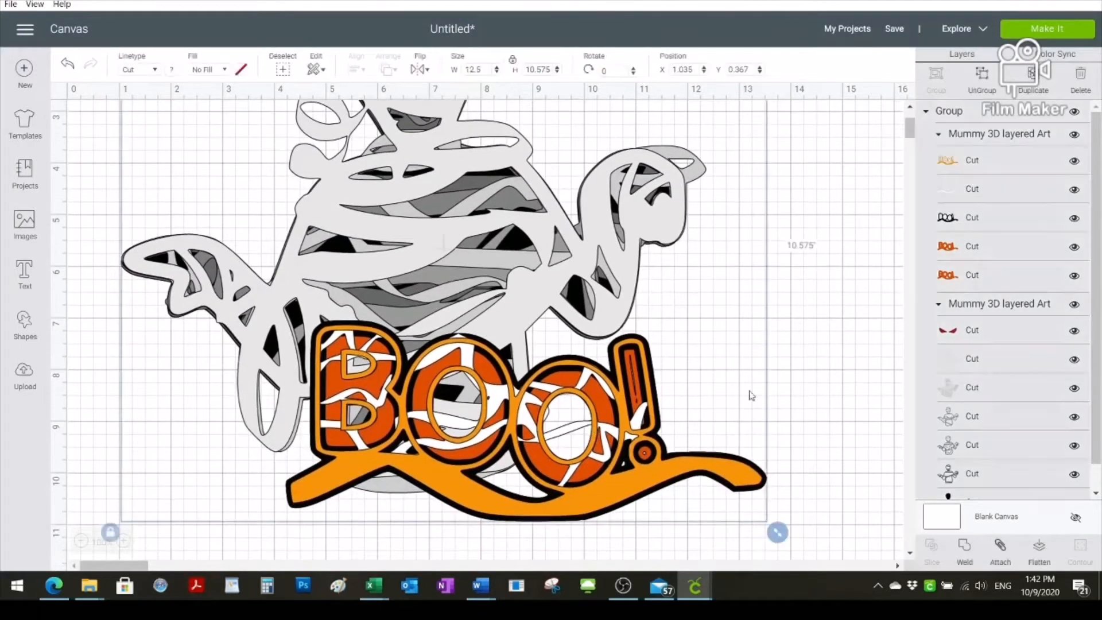
{"action": "left_click", "coordinate": [984, 81]}
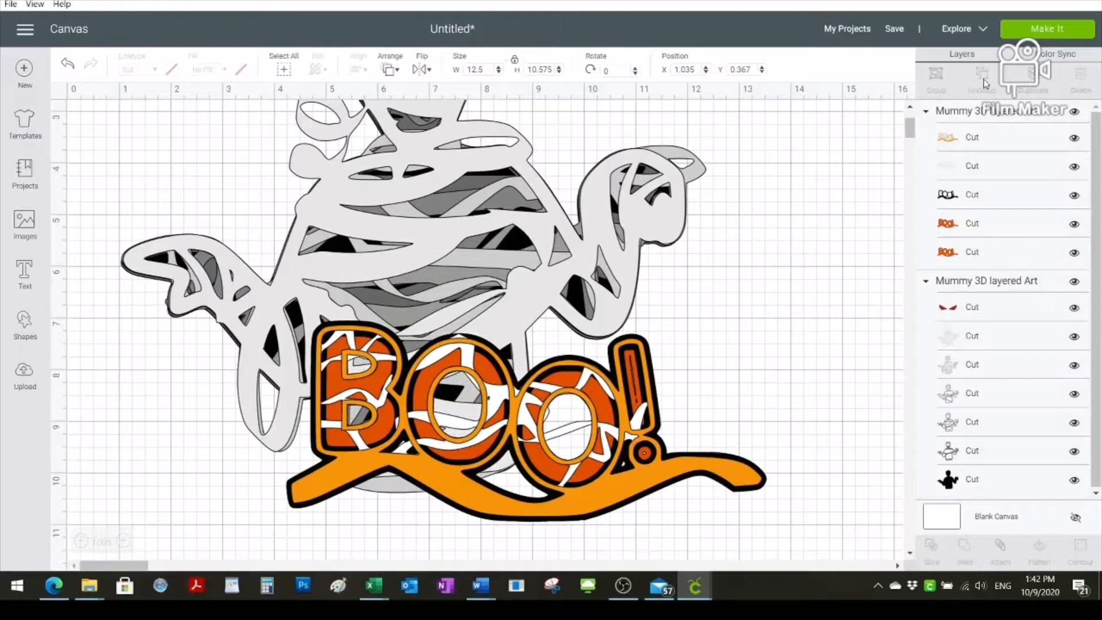
Set the mummy figure's width to 11.5 inches and check its fit on the cut mats.
{"action": "left_click", "coordinate": [402, 183]}
{"action": "scroll", "coordinate": [911, 129], "scroll_direction": "up", "scroll_amount": 5}
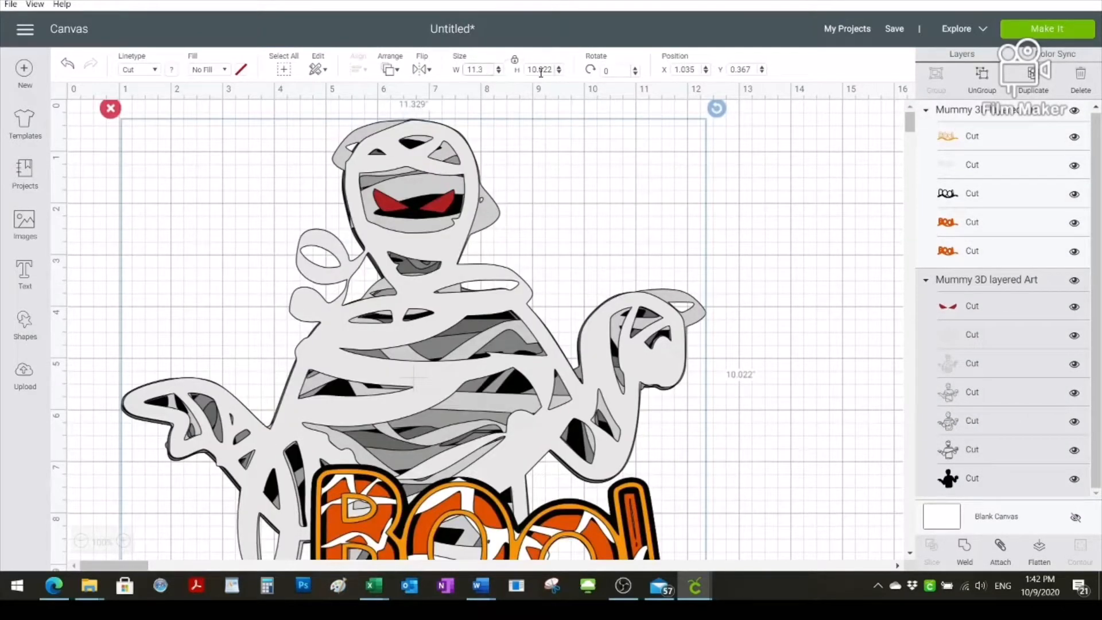
{"action": "key", "text": "Return"}
{"action": "left_click", "coordinate": [763, 167]}
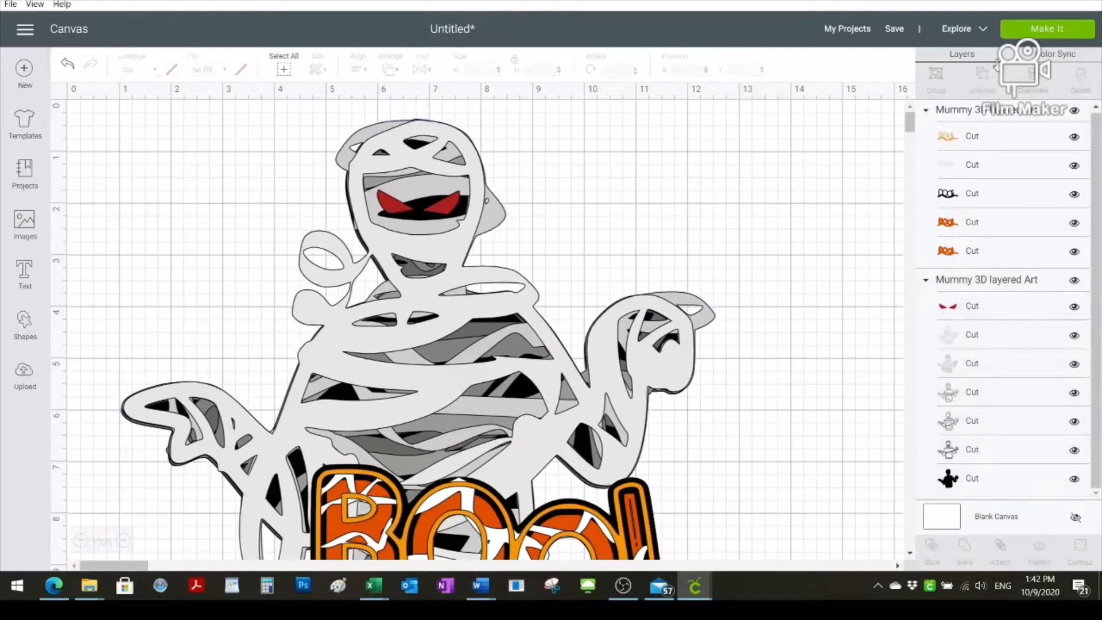
{"action": "left_click", "coordinate": [1049, 32]}
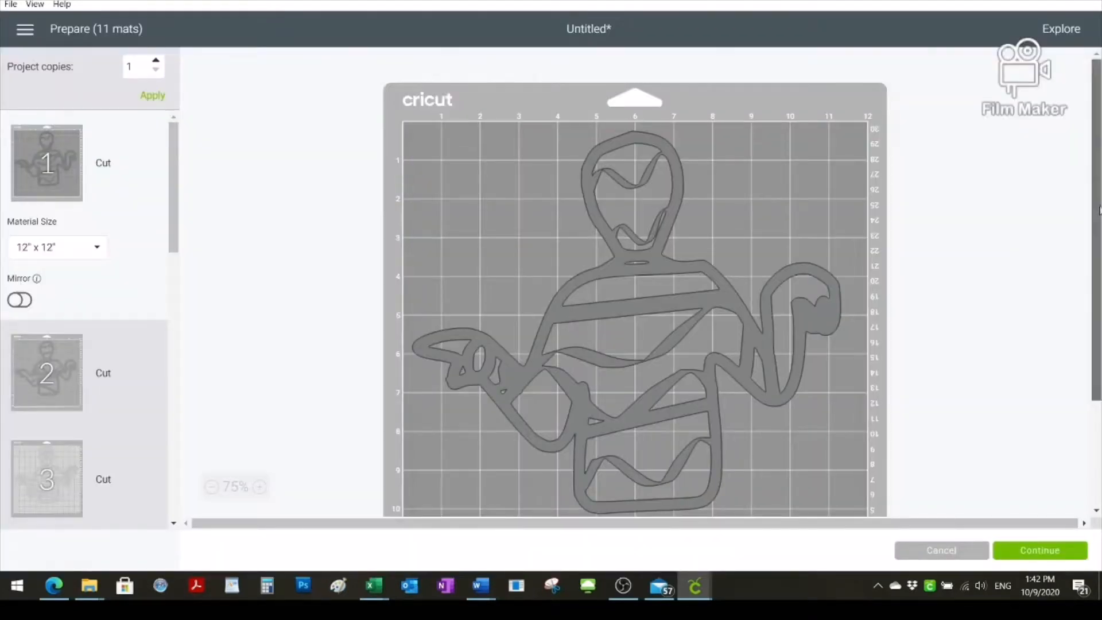
{"action": "scroll", "coordinate": [1079, 295], "scroll_direction": "down", "scroll_amount": 2}
{"action": "scroll", "coordinate": [1076, 305], "scroll_direction": "up", "scroll_amount": 2}
{"action": "left_click", "coordinate": [942, 550]}
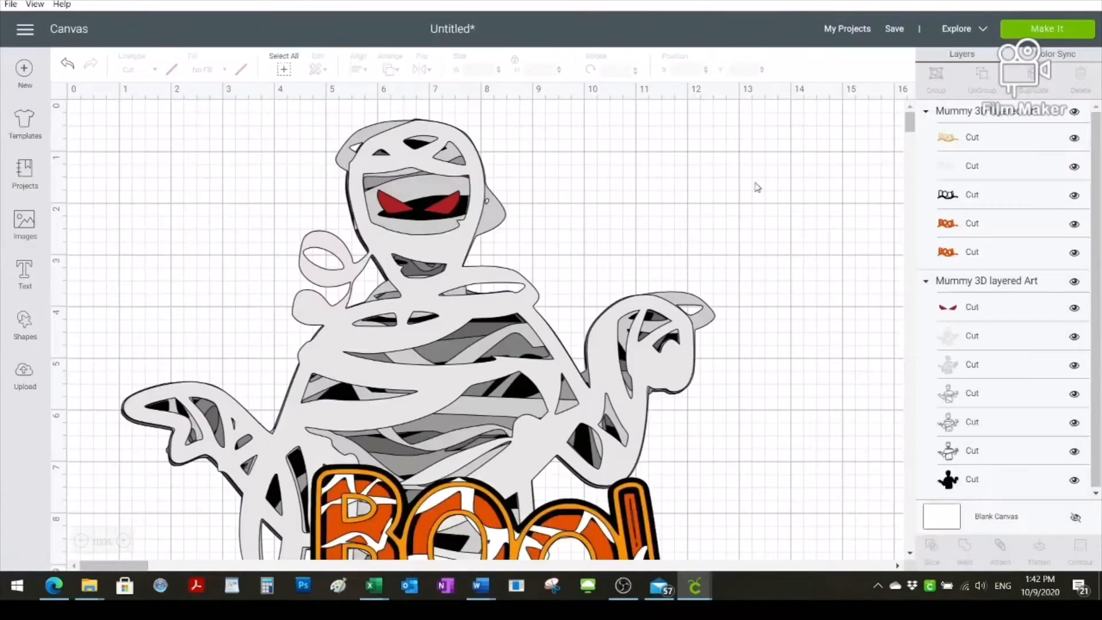
Try the mummy figure at a width of 11.75 inches on the cut mats and return to the canvas.
{"action": "left_click", "coordinate": [493, 142]}
{"action": "left_click", "coordinate": [484, 68]}
{"action": "type", "text": "11.7"}
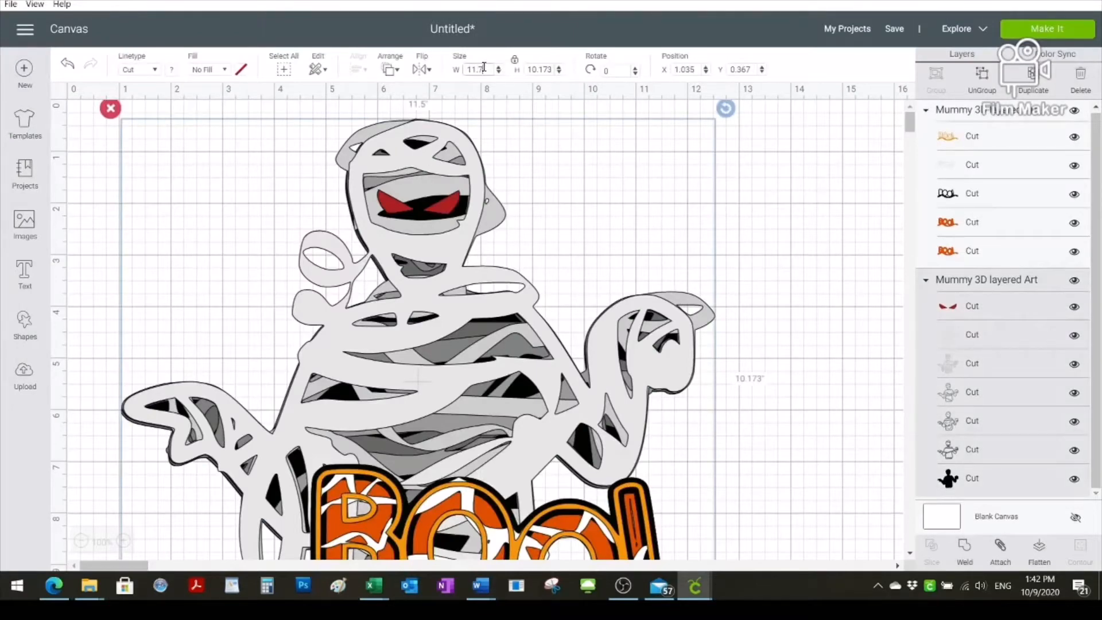
{"action": "type", "text": "5"}
{"action": "key", "text": "Return"}
{"action": "left_click", "coordinate": [1036, 33]}
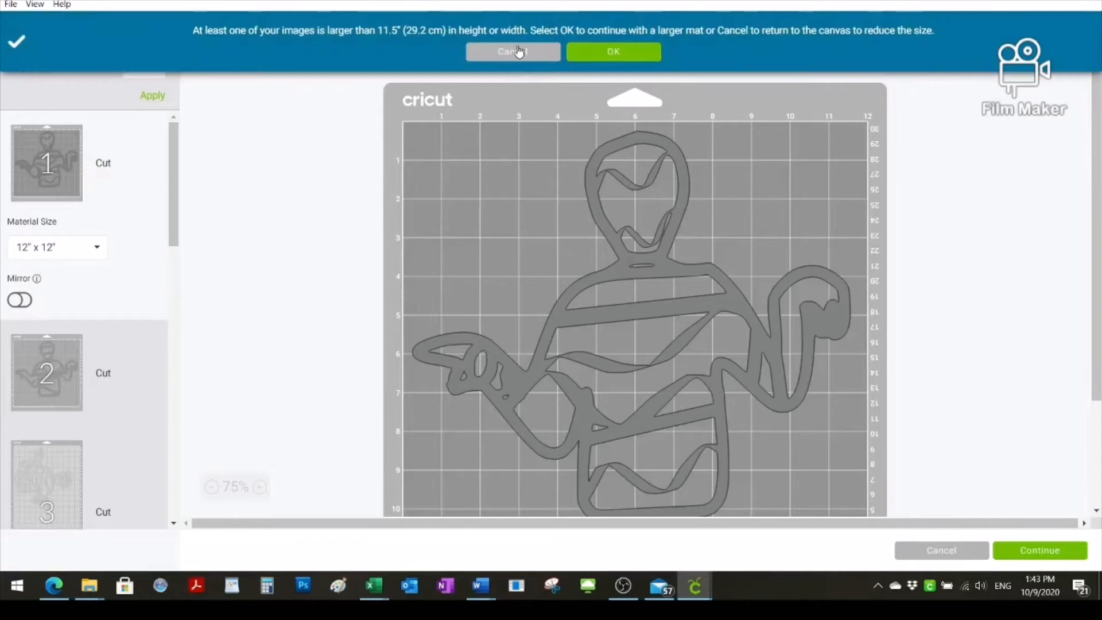
{"action": "left_click", "coordinate": [512, 49]}
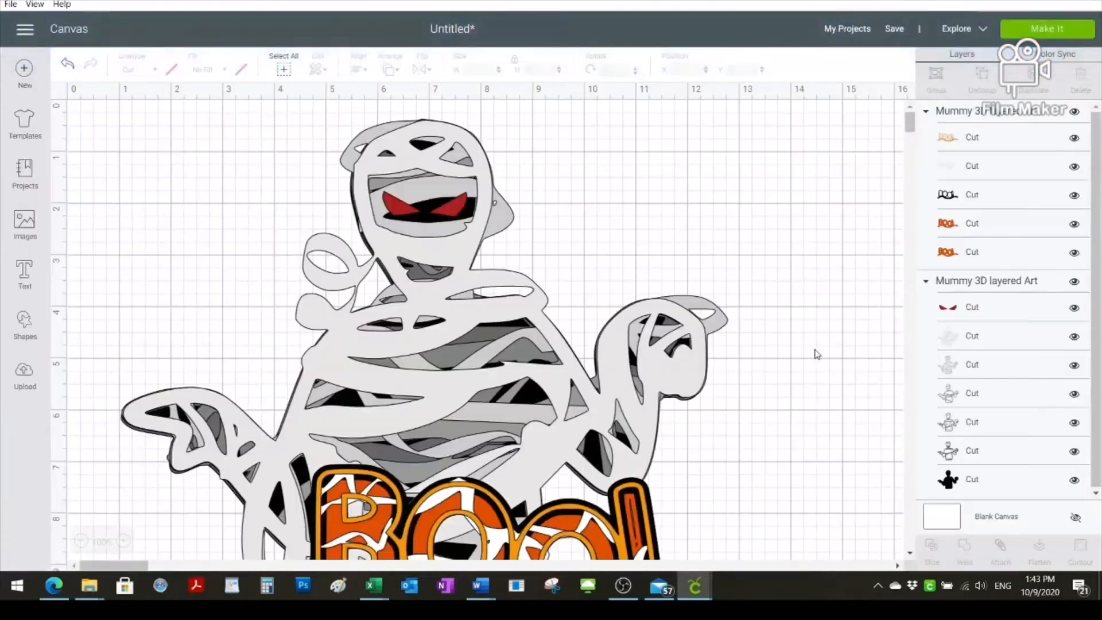
Set the mummy figure's width to 11.5 inches and group it with the BOO! lettering.
{"action": "left_click", "coordinate": [441, 206]}
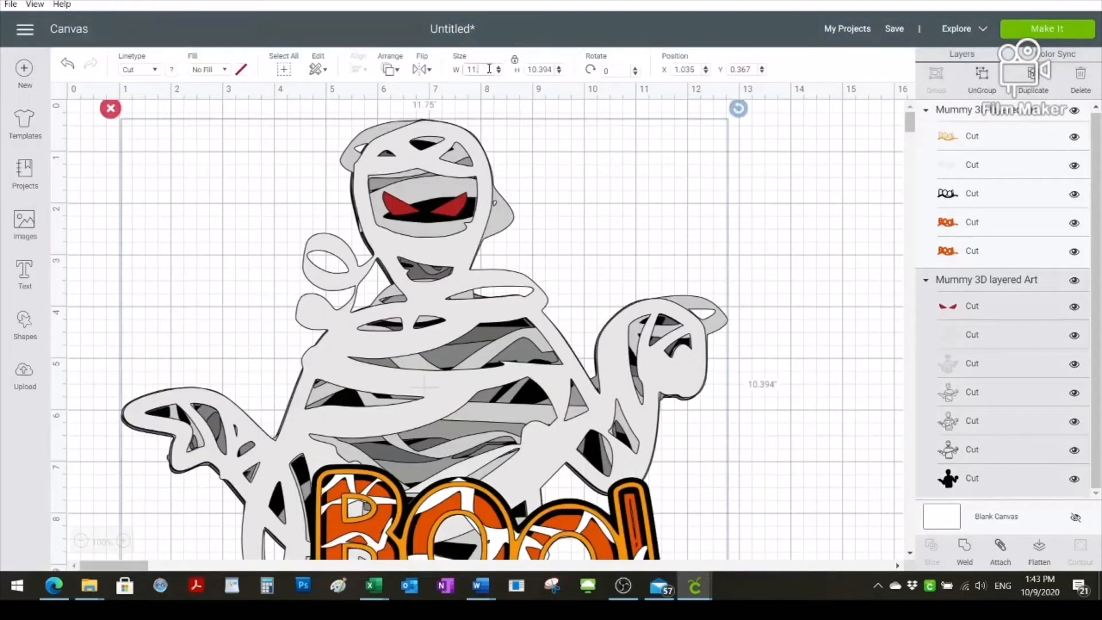
{"action": "key", "text": "Return"}
{"action": "left_click", "coordinate": [769, 178]}
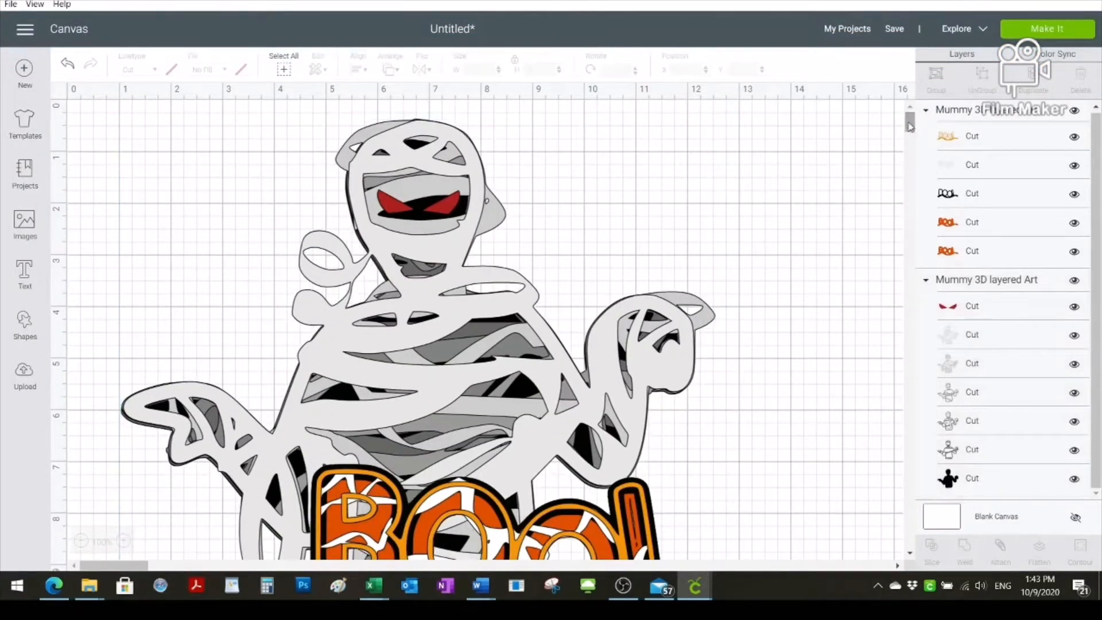
{"action": "mouse_move", "coordinate": [910, 124]}
{"action": "left_mouse_down"}
{"action": "mouse_move", "coordinate": [910, 137]}
{"action": "mouse_move", "coordinate": [907, 120]}
{"action": "left_mouse_up"}
{"action": "left_click_drag", "start_coordinate": [75, 108], "coordinate": [754, 541]}
{"action": "left_click", "coordinate": [937, 77]}
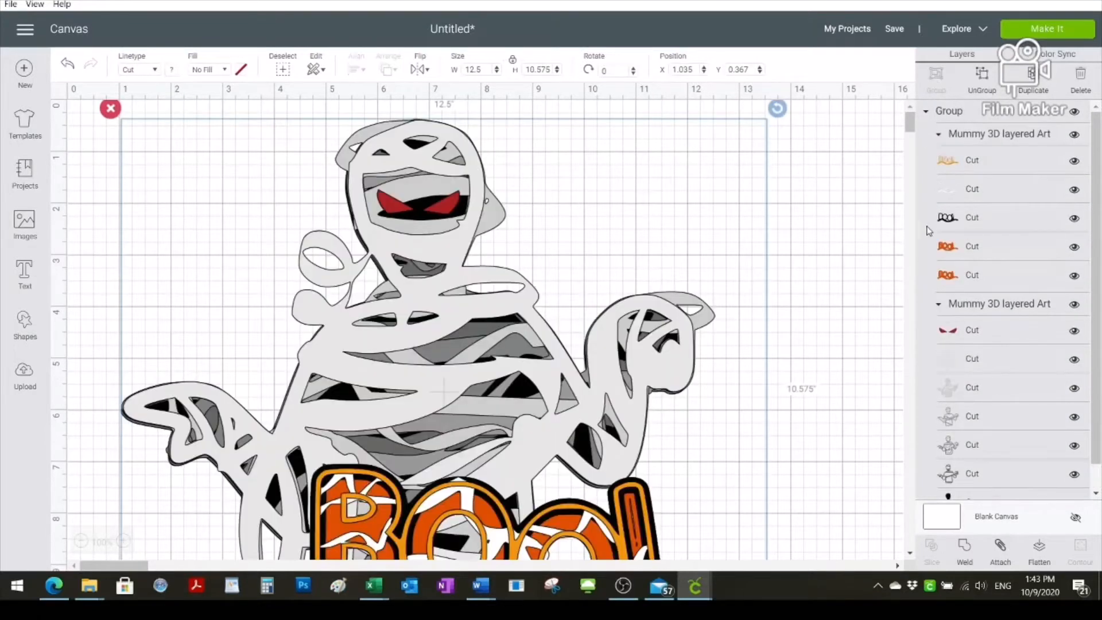
Shrink the grouped design to about 5.8 inches wide and move it closer to the canvas origin.
{"action": "scroll", "coordinate": [915, 558], "scroll_direction": "down", "scroll_amount": 3}
{"action": "left_click_drag", "start_coordinate": [777, 531], "coordinate": [433, 273]}
{"action": "left_click", "coordinate": [433, 273]}
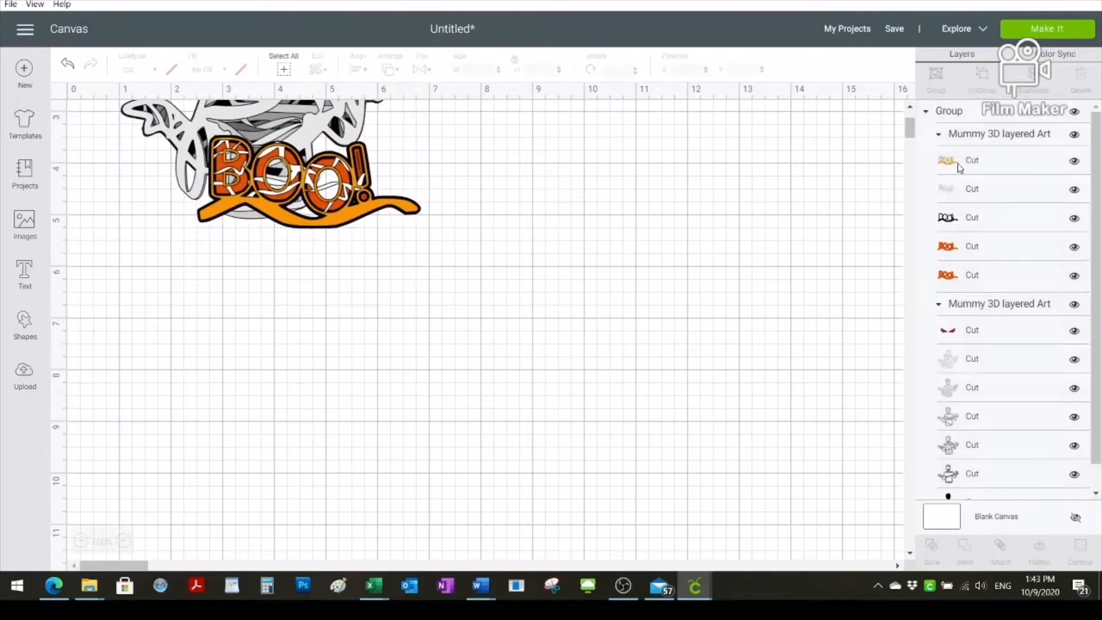
{"action": "scroll", "coordinate": [915, 122], "scroll_direction": "up", "scroll_amount": 3}
{"action": "left_click_drag", "start_coordinate": [255, 228], "coordinate": [222, 227]}
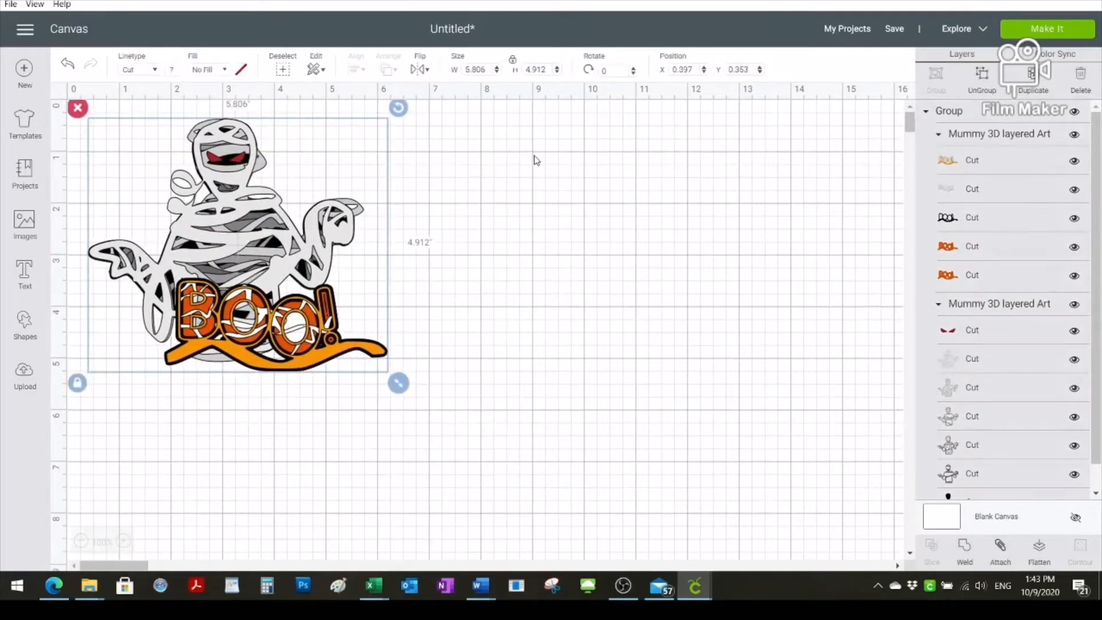
Preview the reduced design on the cut mats and return to the canvas.
{"action": "left_click", "coordinate": [1052, 30]}
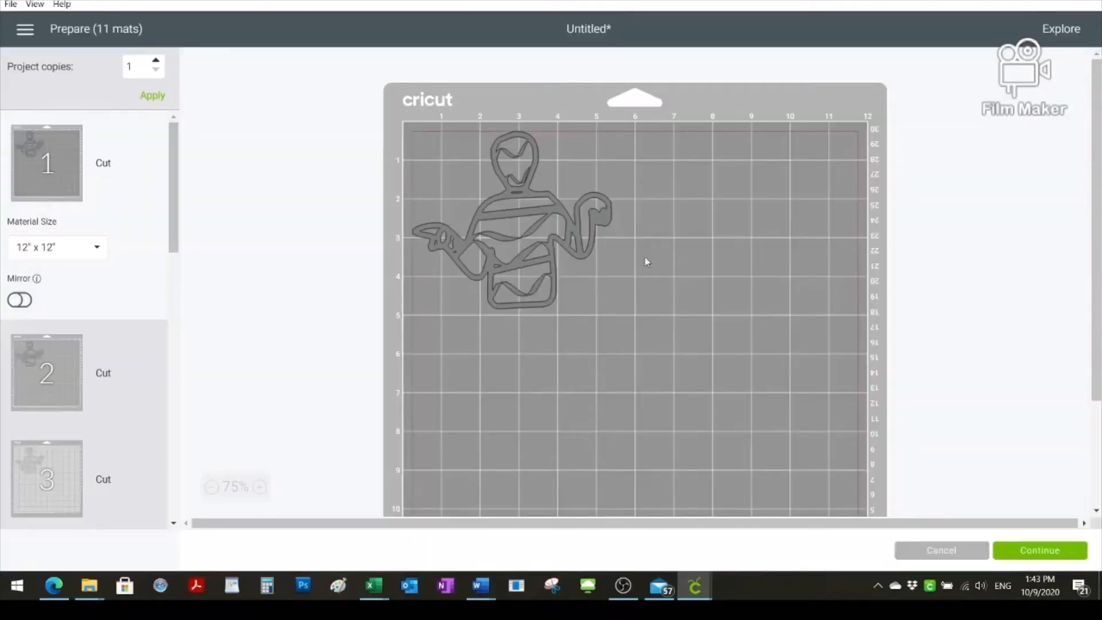
{"action": "left_click_drag", "start_coordinate": [175, 182], "coordinate": [180, 214]}
{"action": "left_click", "coordinate": [941, 550]}
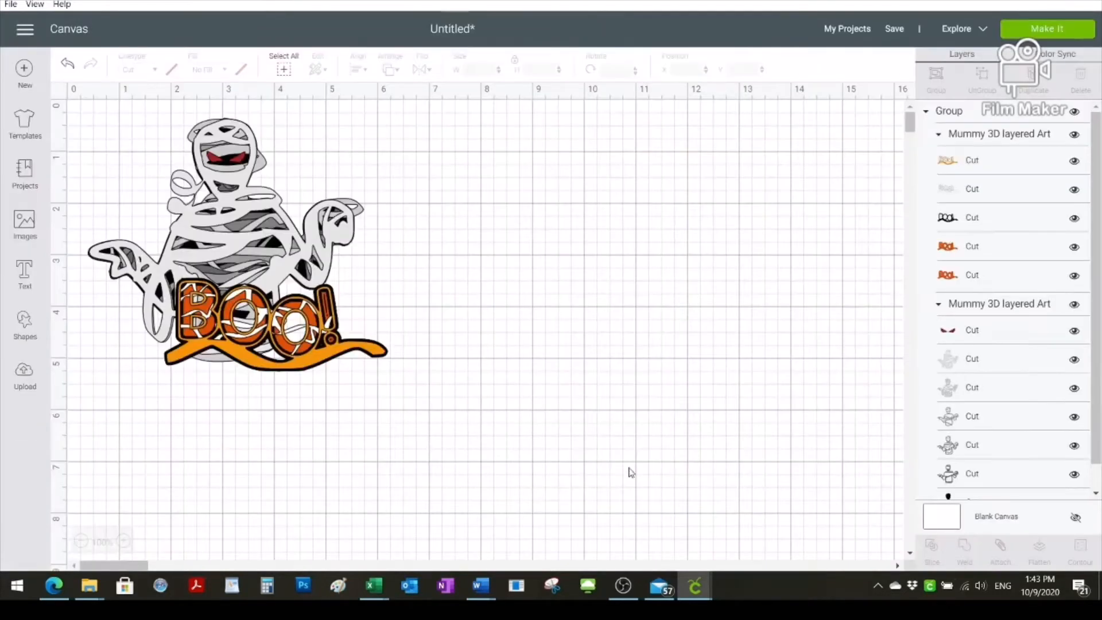
Ungroup the design and move the BOO! lettering to the empty area below the mummy.
{"action": "left_click", "coordinate": [238, 313]}
{"action": "left_click", "coordinate": [978, 87]}
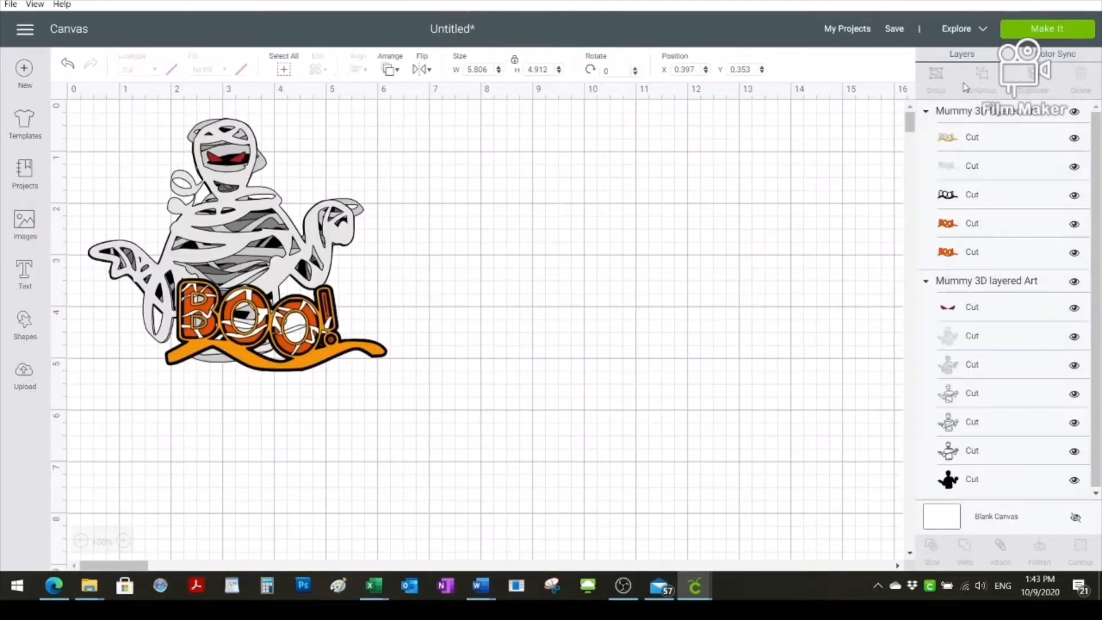
{"action": "left_click_drag", "start_coordinate": [315, 338], "coordinate": [279, 504]}
Ungroup the mummy figure and spread its five bandage layers out in a row beside the black silhouette.
{"action": "left_click", "coordinate": [234, 263]}
{"action": "left_click", "coordinate": [984, 92]}
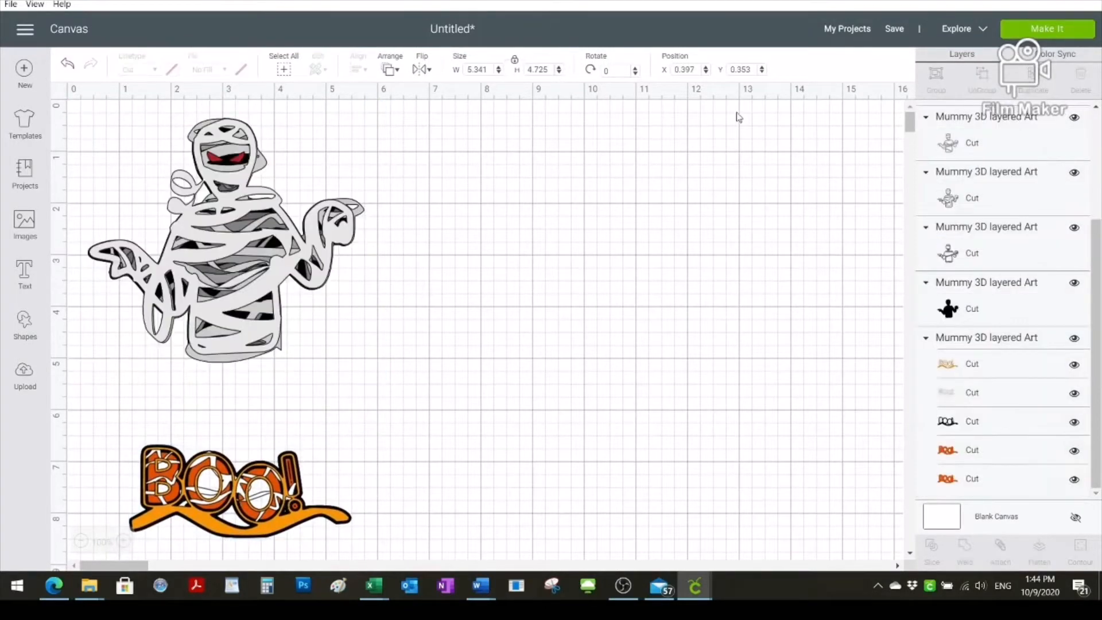
{"action": "left_click_drag", "start_coordinate": [253, 278], "coordinate": [792, 266]}
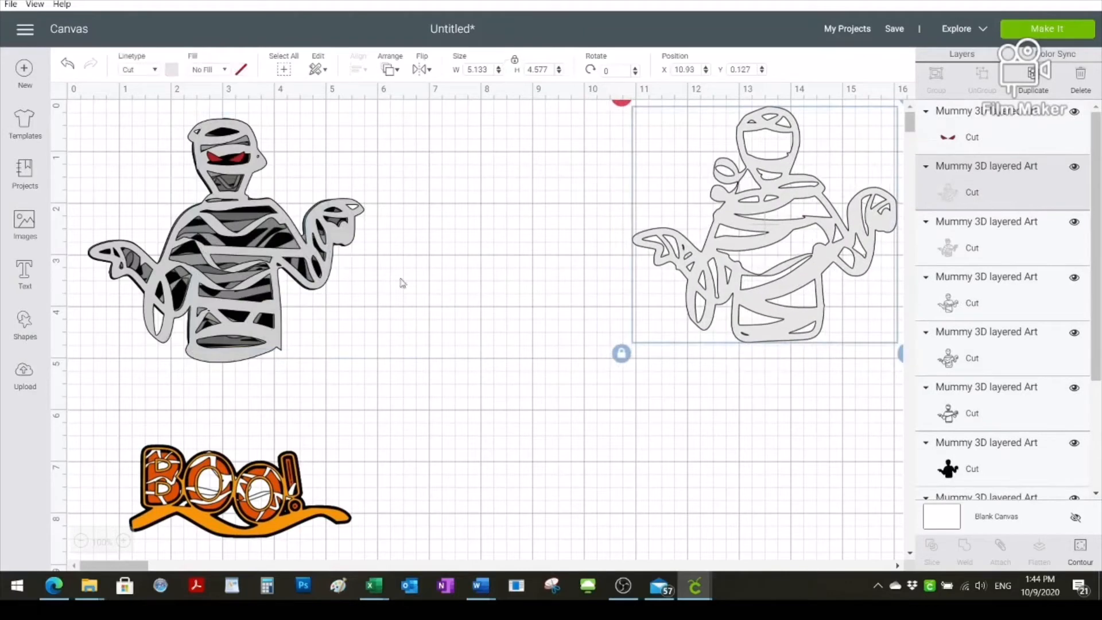
{"action": "left_click", "coordinate": [400, 265]}
{"action": "left_click_drag", "start_coordinate": [400, 265], "coordinate": [808, 264]}
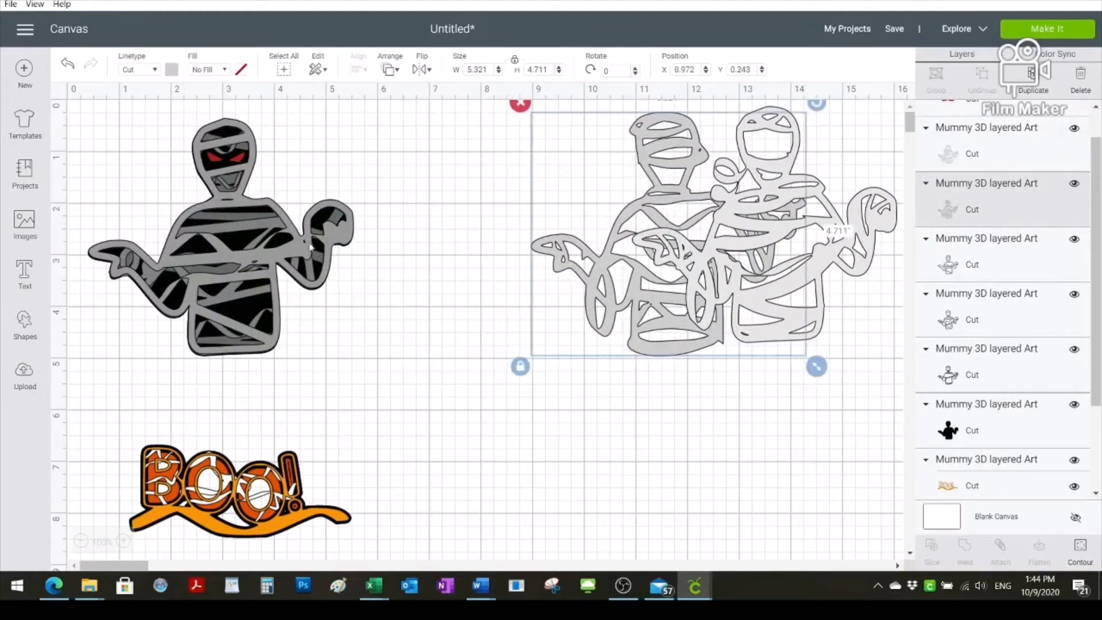
{"action": "left_click_drag", "start_coordinate": [310, 247], "coordinate": [666, 243]}
{"action": "left_click_drag", "start_coordinate": [255, 228], "coordinate": [520, 219]}
{"action": "left_click_drag", "start_coordinate": [264, 221], "coordinate": [433, 219]}
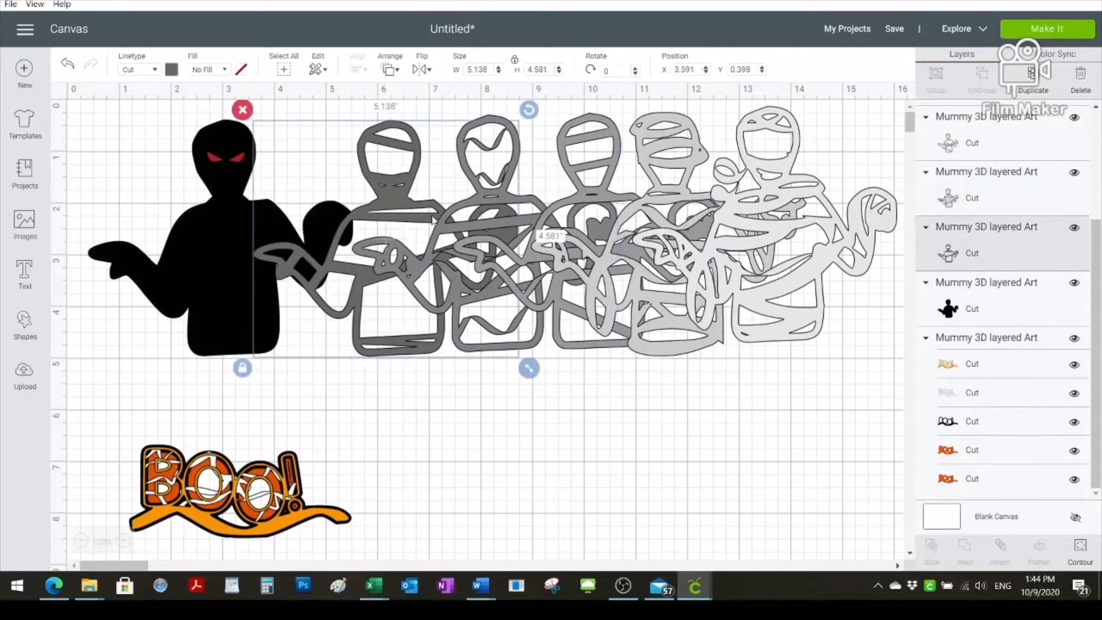
Shift the black silhouette slightly away from the bandage layers and place the red eyes back on its face.
{"action": "left_click_drag", "start_coordinate": [211, 264], "coordinate": [189, 243]}
{"action": "left_click", "coordinate": [228, 363]}
{"action": "left_click_drag", "start_coordinate": [239, 155], "coordinate": [220, 148]}
Stack the spread bandage layers, darkest to lightest, on top of each other next to the black silhouette.
{"action": "left_click_drag", "start_coordinate": [444, 218], "coordinate": [453, 220]}
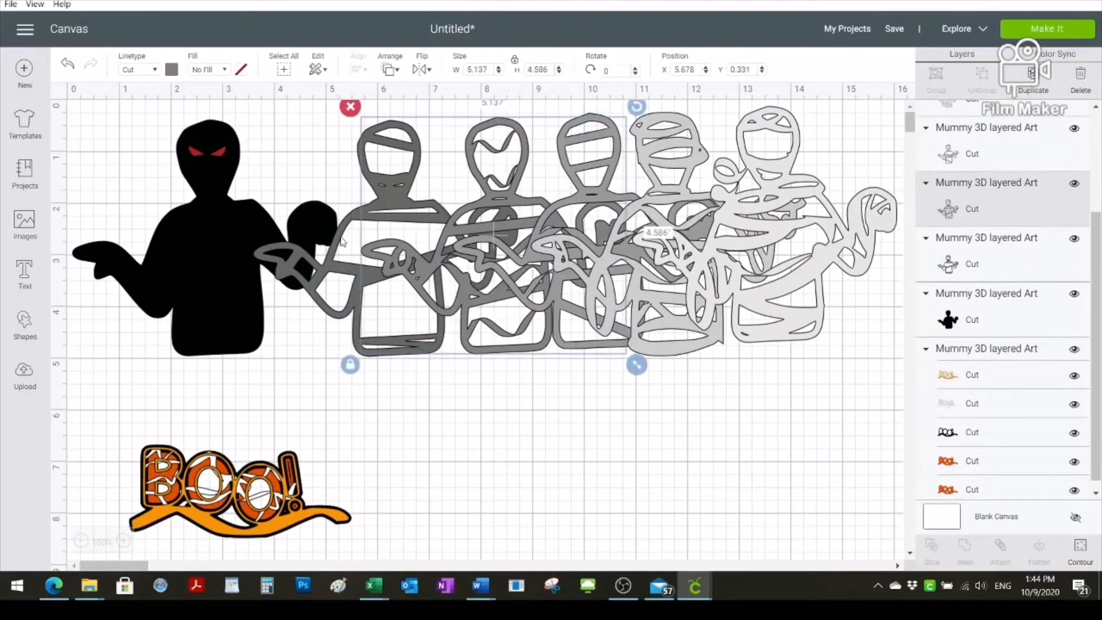
{"action": "left_click_drag", "start_coordinate": [340, 237], "coordinate": [329, 242]}
{"action": "left_click_drag", "start_coordinate": [487, 278], "coordinate": [368, 278]}
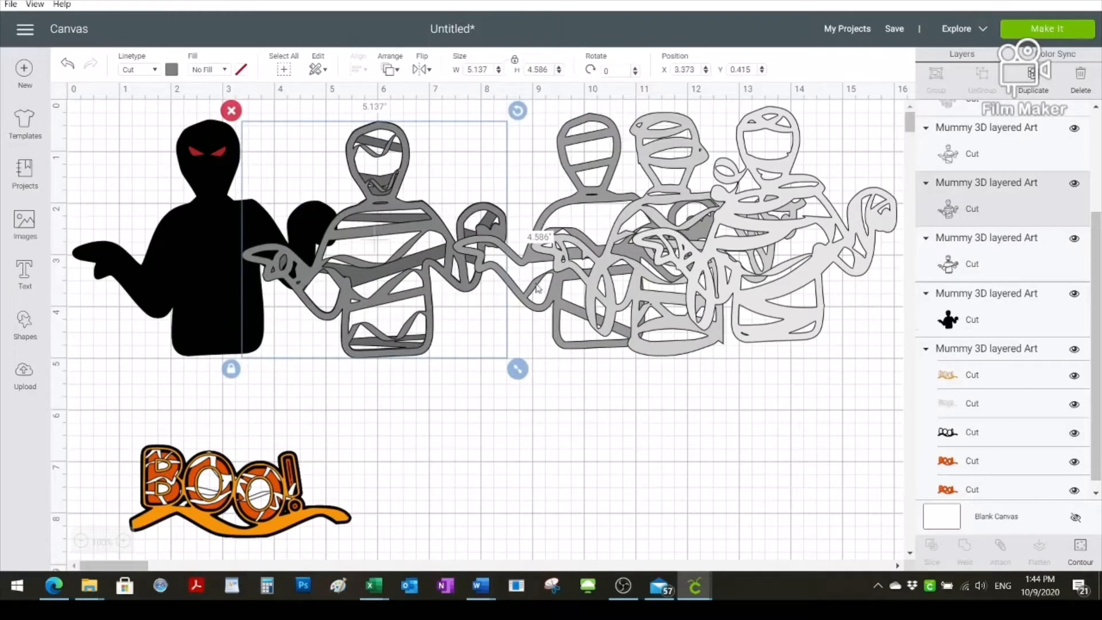
{"action": "left_click_drag", "start_coordinate": [537, 284], "coordinate": [505, 283]}
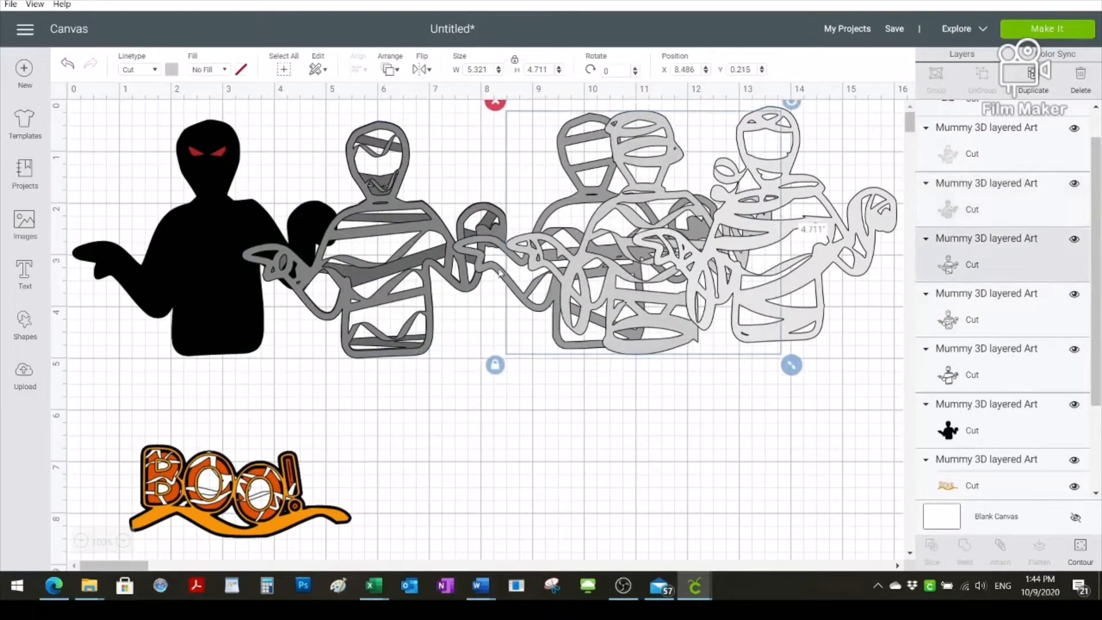
{"action": "left_click_drag", "start_coordinate": [629, 276], "coordinate": [423, 274]}
{"action": "left_click_drag", "start_coordinate": [678, 290], "coordinate": [410, 294]}
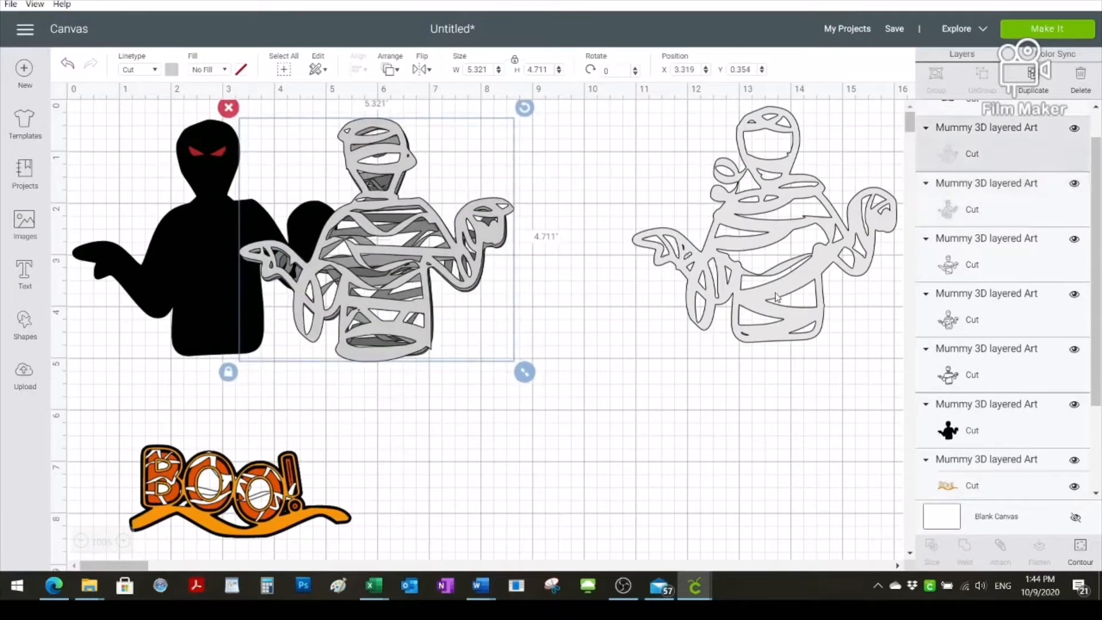
{"action": "left_click_drag", "start_coordinate": [772, 296], "coordinate": [380, 303]}
Ungroup the BOO! lettering and pull its orange outline, white bandage and black layers away from the dark orange ones.
{"action": "left_click", "coordinate": [277, 474]}
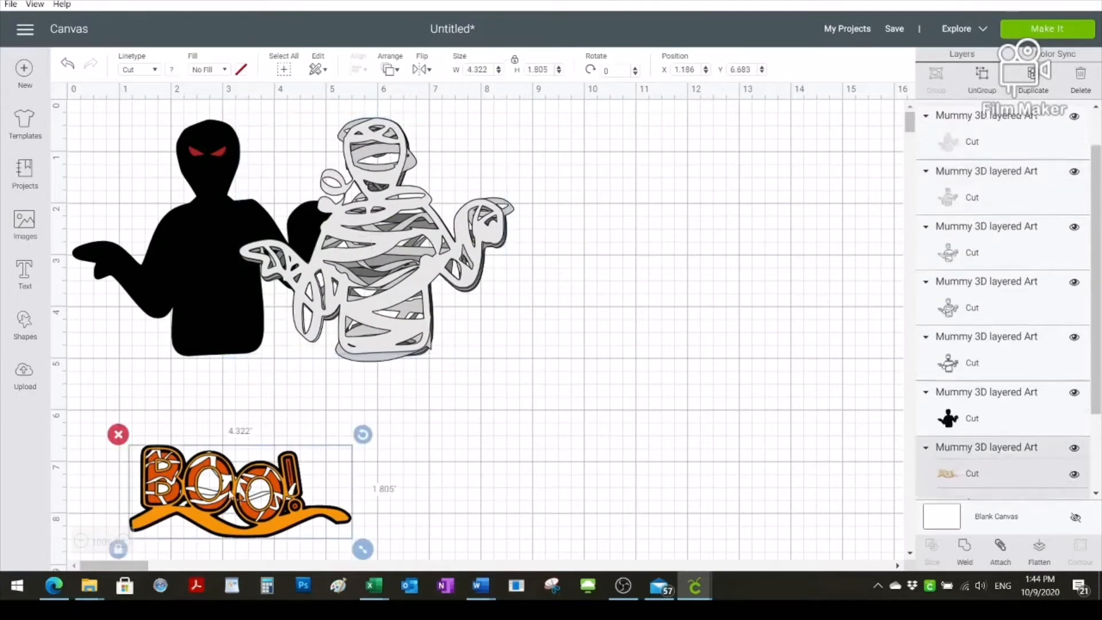
{"action": "left_click", "coordinate": [983, 74]}
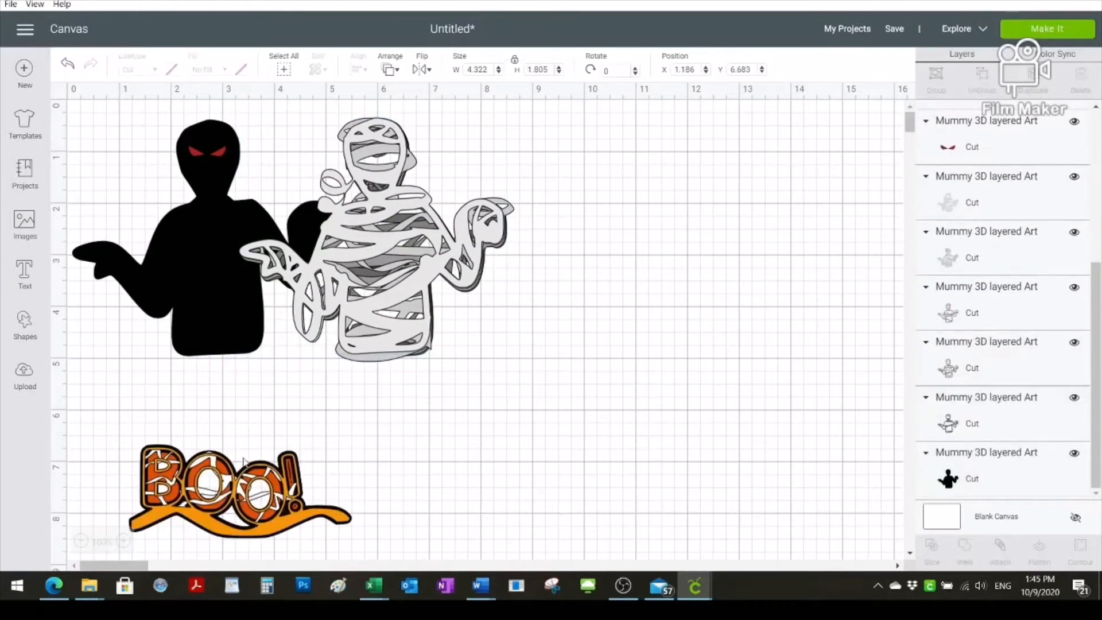
{"action": "left_click_drag", "start_coordinate": [262, 499], "coordinate": [779, 503]}
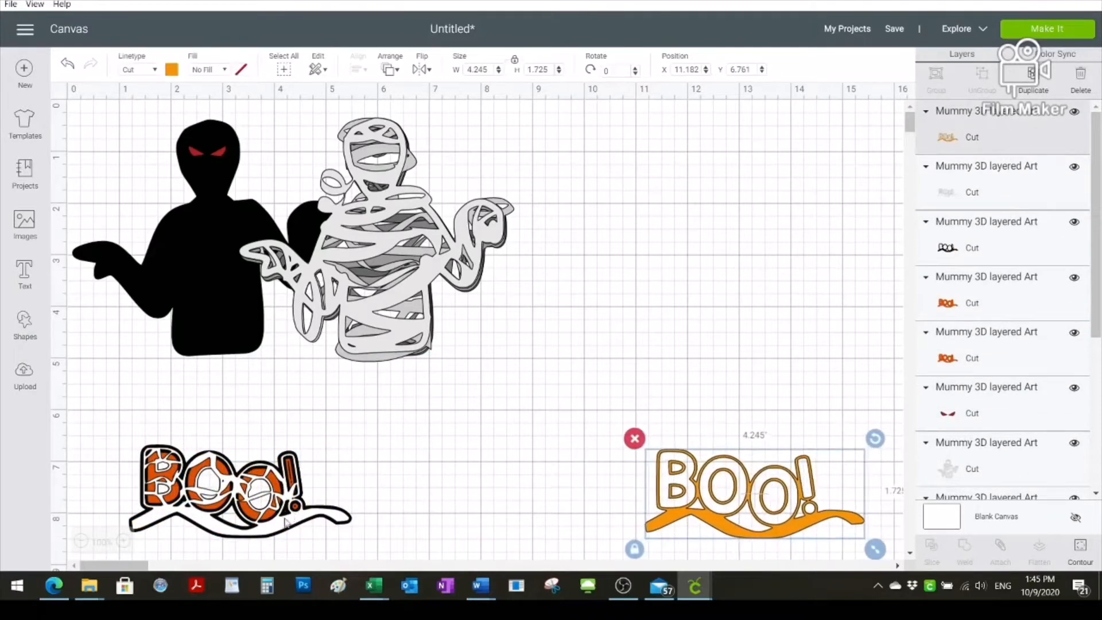
{"action": "left_click_drag", "start_coordinate": [218, 527], "coordinate": [718, 519]}
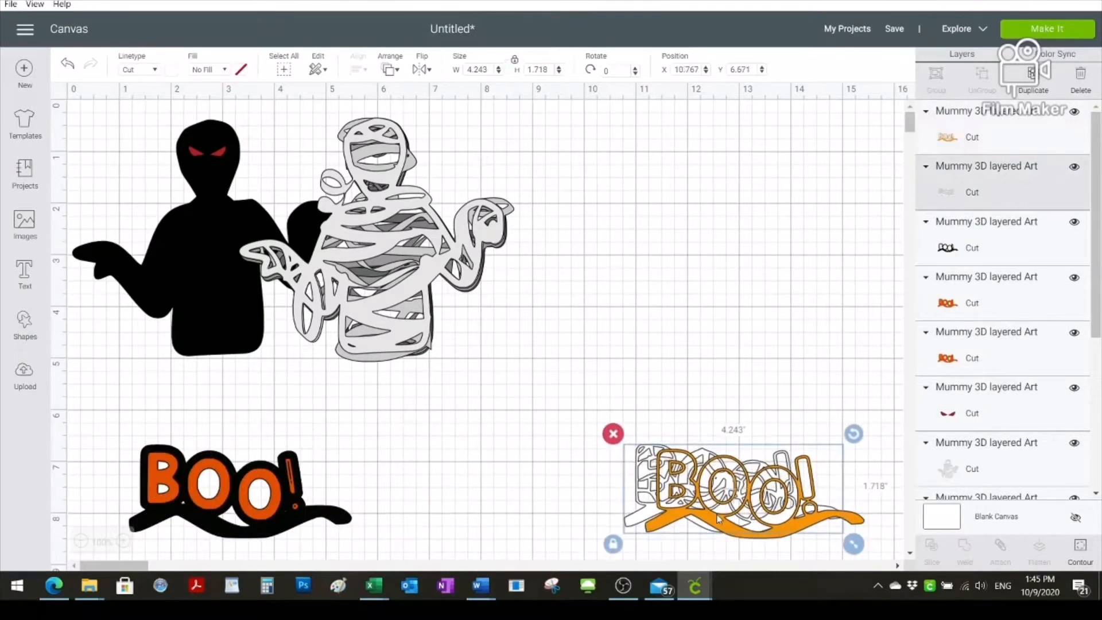
{"action": "left_click_drag", "start_coordinate": [292, 526], "coordinate": [593, 520]}
{"action": "mouse_move", "coordinate": [306, 509]}
{"action": "left_mouse_down"}
{"action": "mouse_move", "coordinate": [358, 510]}
{"action": "mouse_move", "coordinate": [305, 516]}
{"action": "left_mouse_up"}
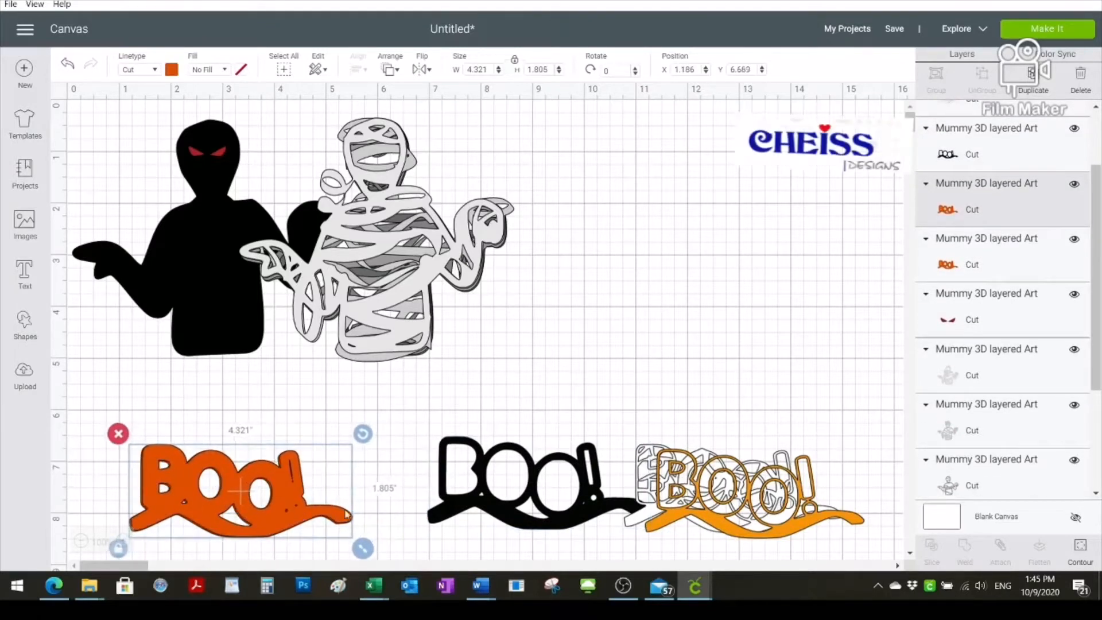
Restack the black, white bandage and orange outline layers in order on the dark orange BOO! base.
{"action": "left_click", "coordinate": [516, 520]}
{"action": "left_click_drag", "start_coordinate": [517, 519], "coordinate": [217, 523]}
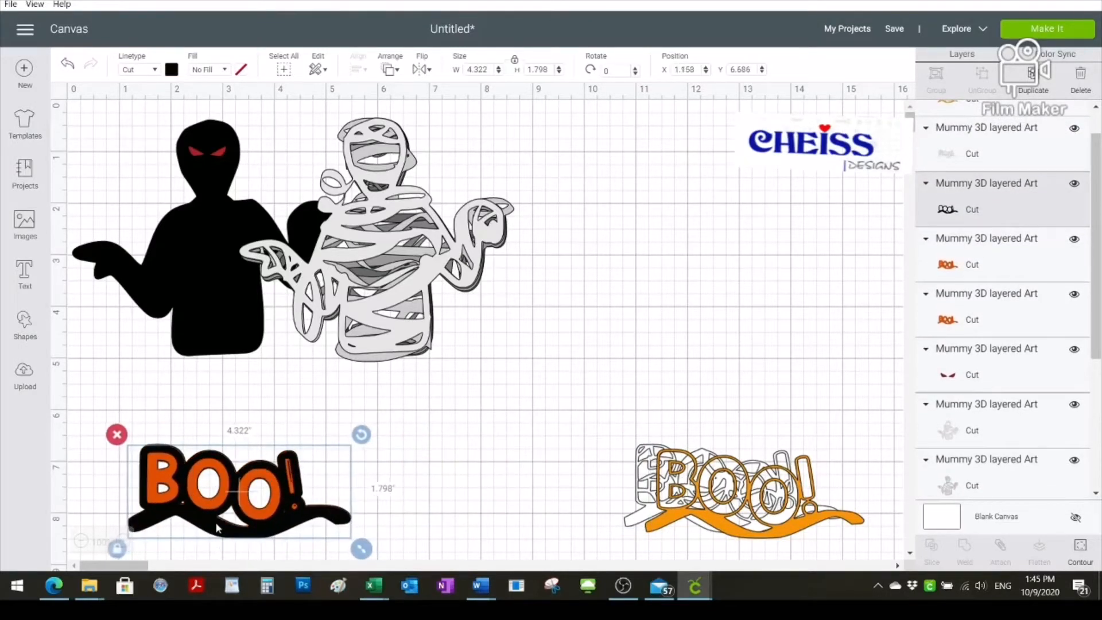
{"action": "left_click_drag", "start_coordinate": [665, 473], "coordinate": [448, 473]}
{"action": "left_click_drag", "start_coordinate": [697, 466], "coordinate": [263, 476]}
{"action": "left_click_drag", "start_coordinate": [262, 473], "coordinate": [264, 471]}
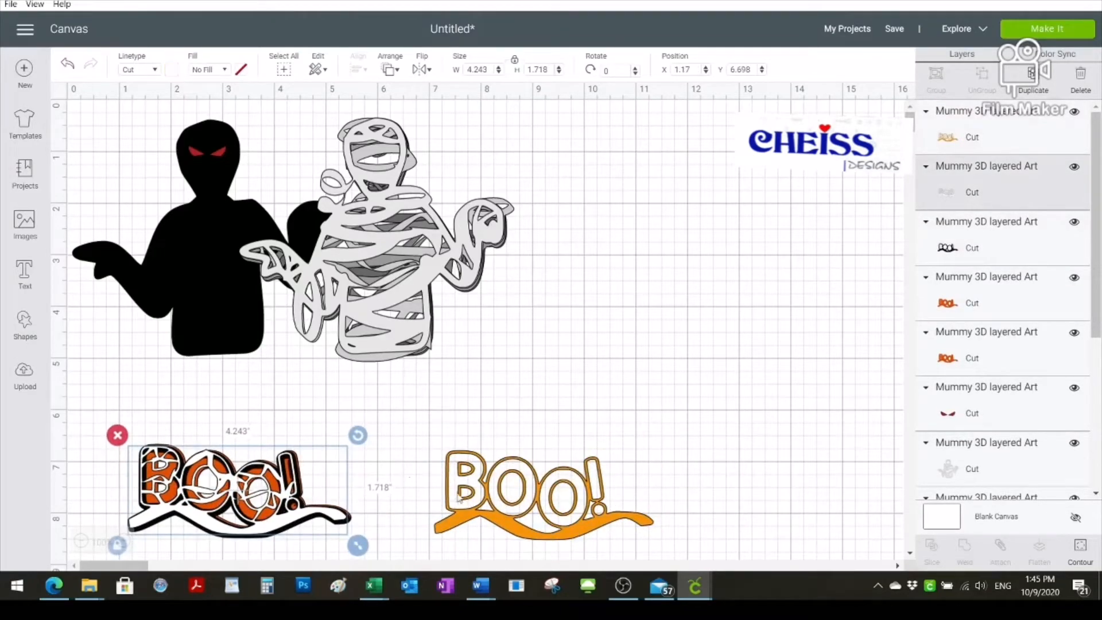
{"action": "left_click_drag", "start_coordinate": [487, 495], "coordinate": [183, 492]}
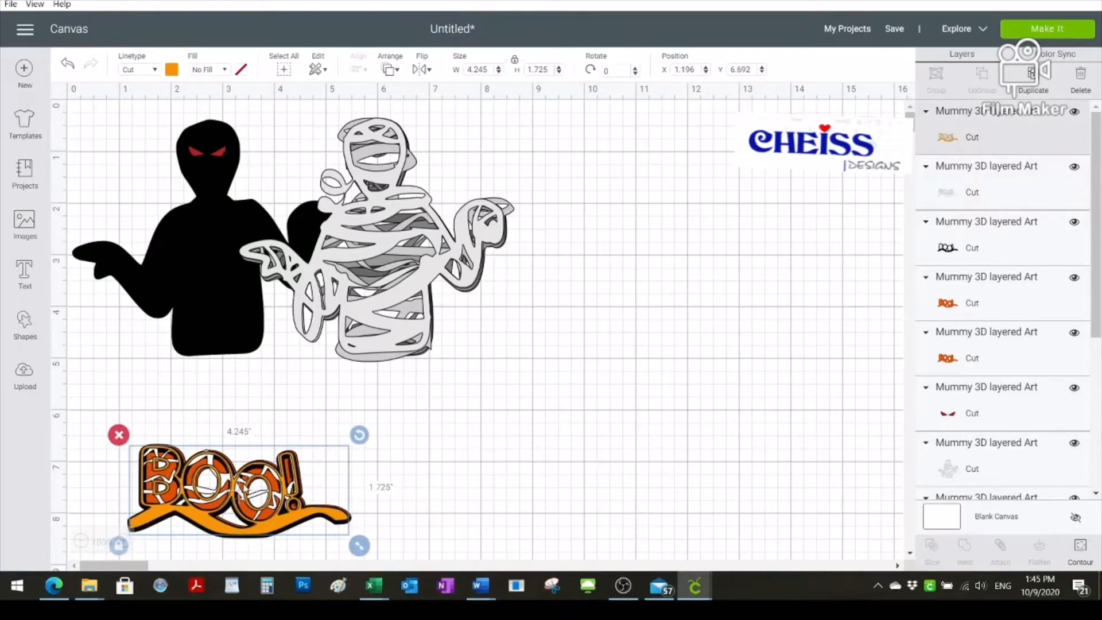
{"action": "left_click_drag", "start_coordinate": [288, 512], "coordinate": [268, 523]}
{"action": "left_click_drag", "start_coordinate": [513, 518], "coordinate": [214, 520]}
{"action": "left_click", "coordinate": [480, 497]}
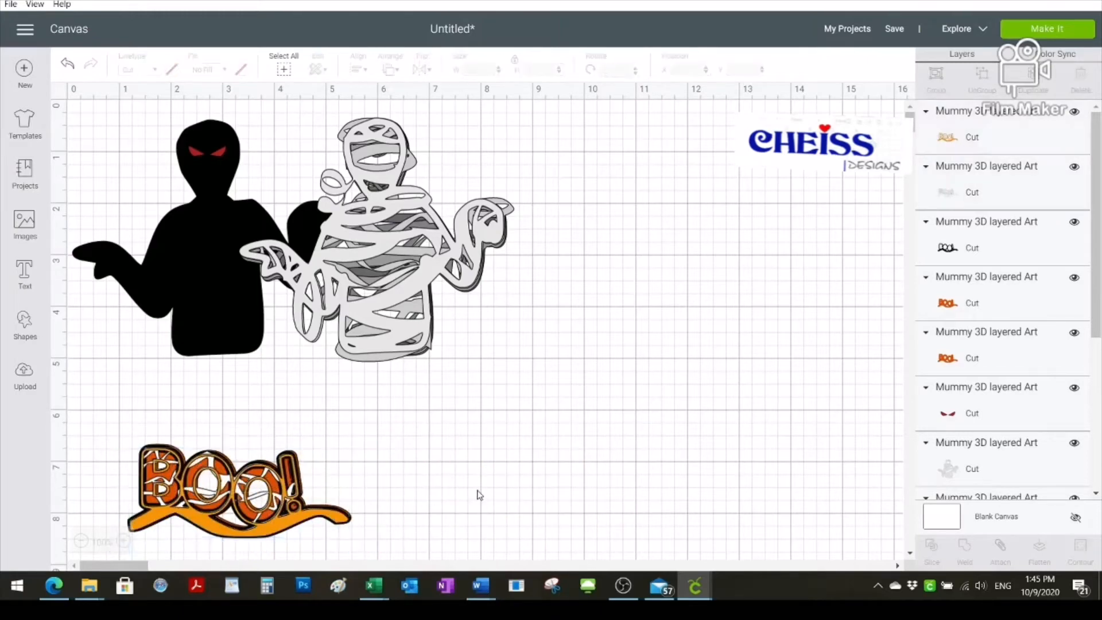
Duplicate the red eyes twice and place the copies one above the other in the empty area beside the mummy.
{"action": "left_click", "coordinate": [224, 158]}
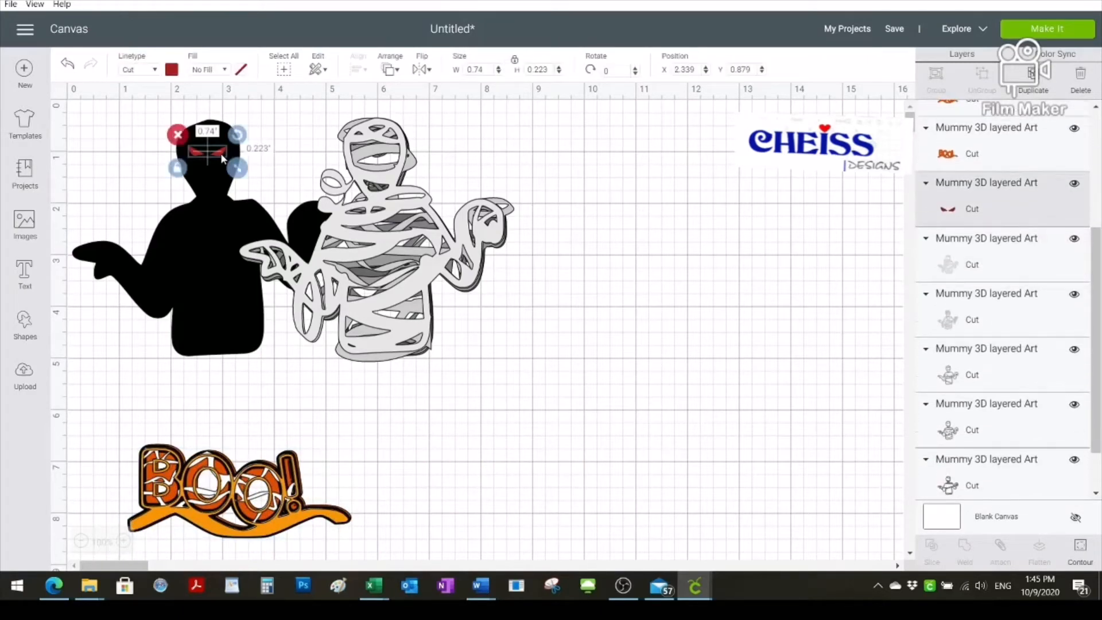
{"action": "key", "text": "ctrl+d"}
{"action": "left_click_drag", "start_coordinate": [244, 180], "coordinate": [591, 166]}
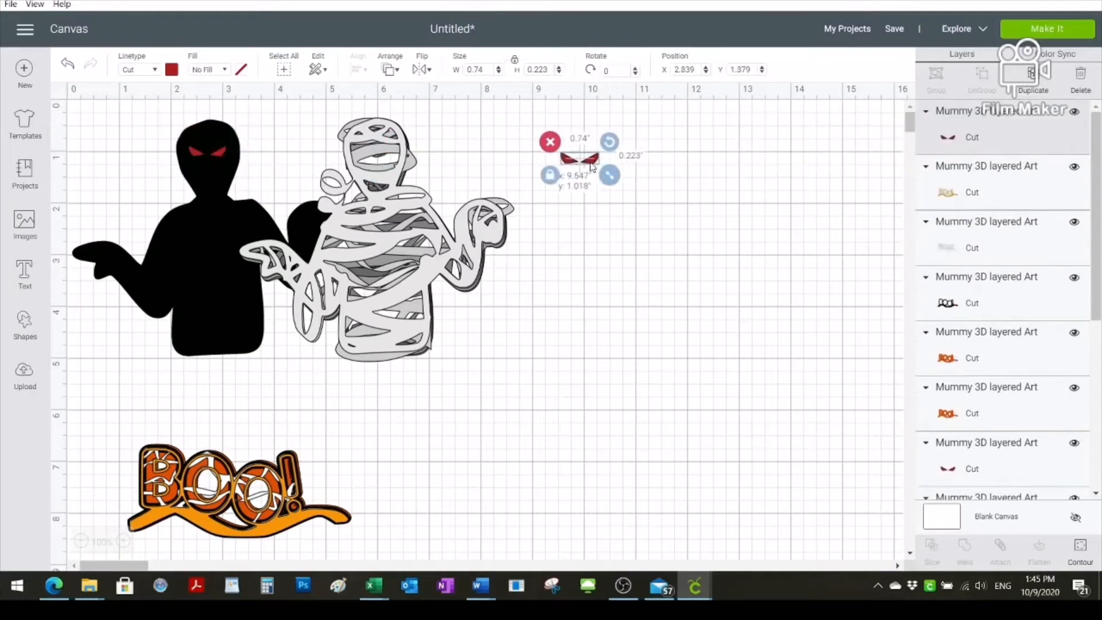
{"action": "key", "text": "ctrl+d"}
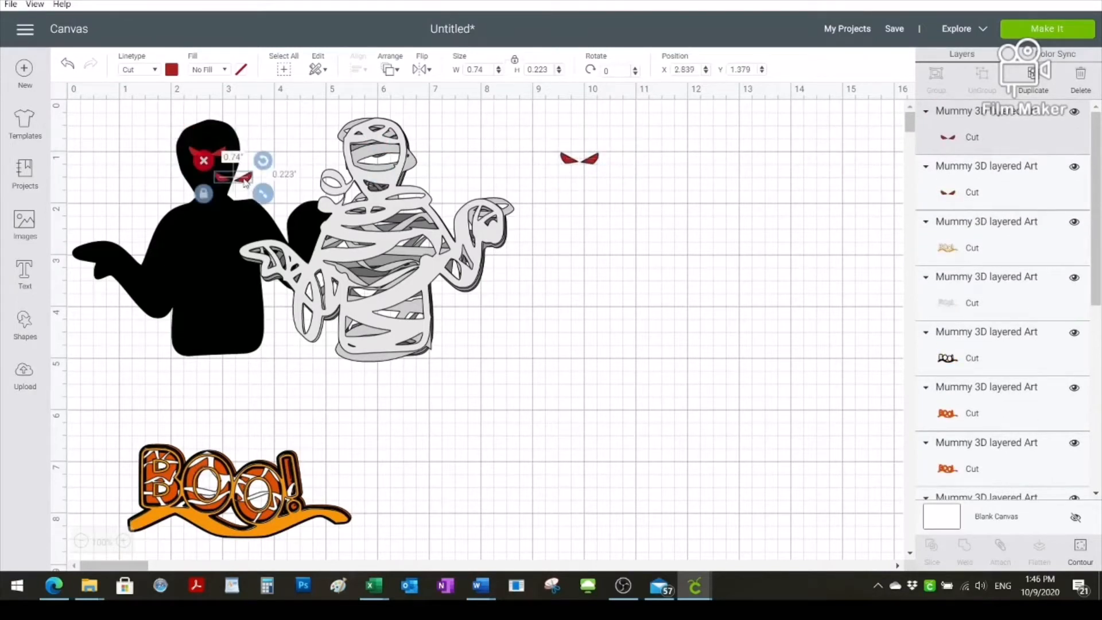
{"action": "left_click_drag", "start_coordinate": [245, 183], "coordinate": [592, 196]}
{"action": "left_click", "coordinate": [596, 247]}
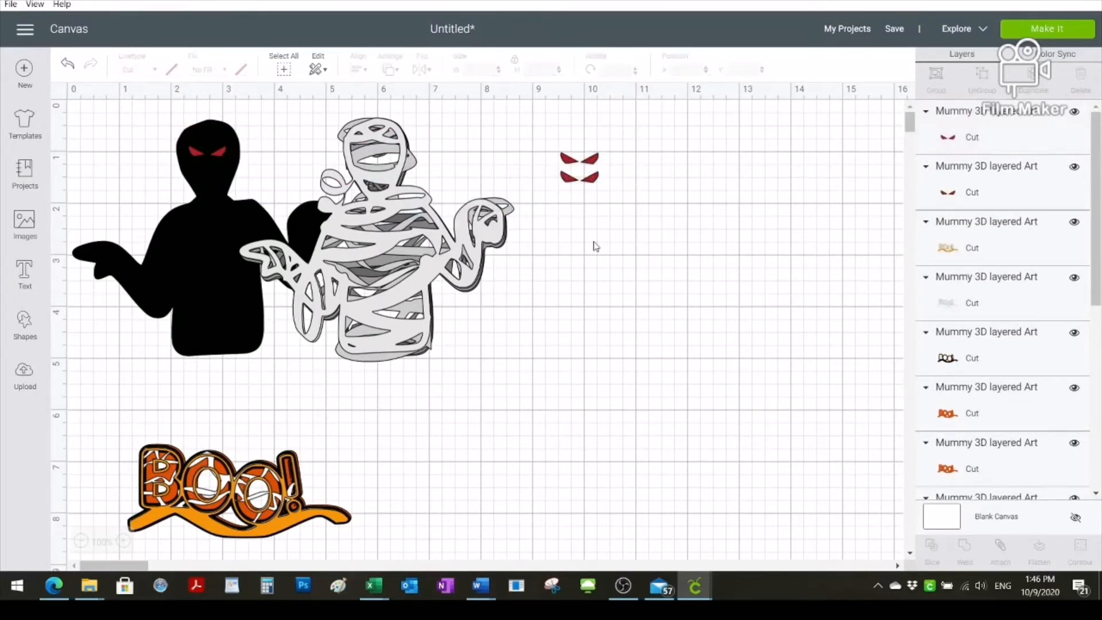